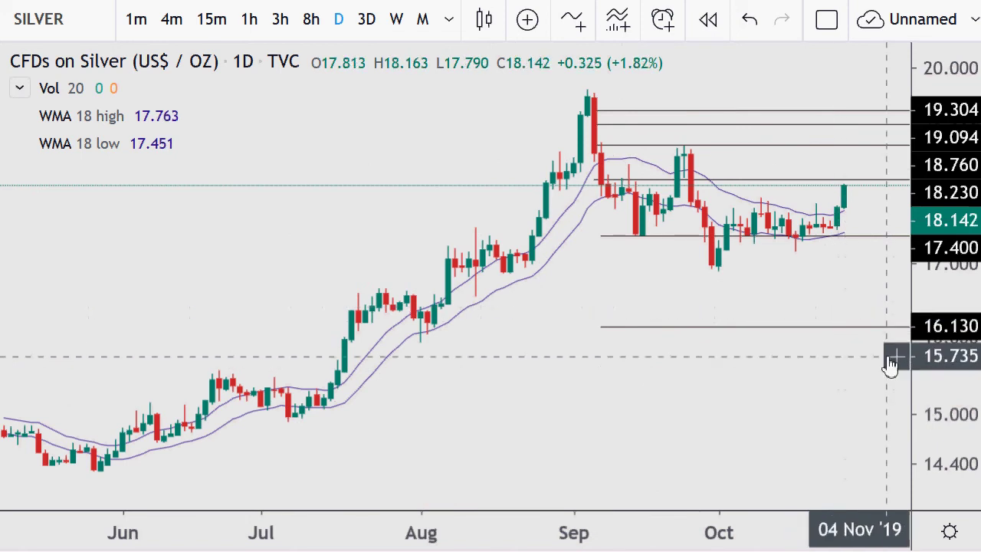
Zoom the daily silver chart and anchor the horizontal ray at the 17.400 low
scroll(790, 355, up, 5)
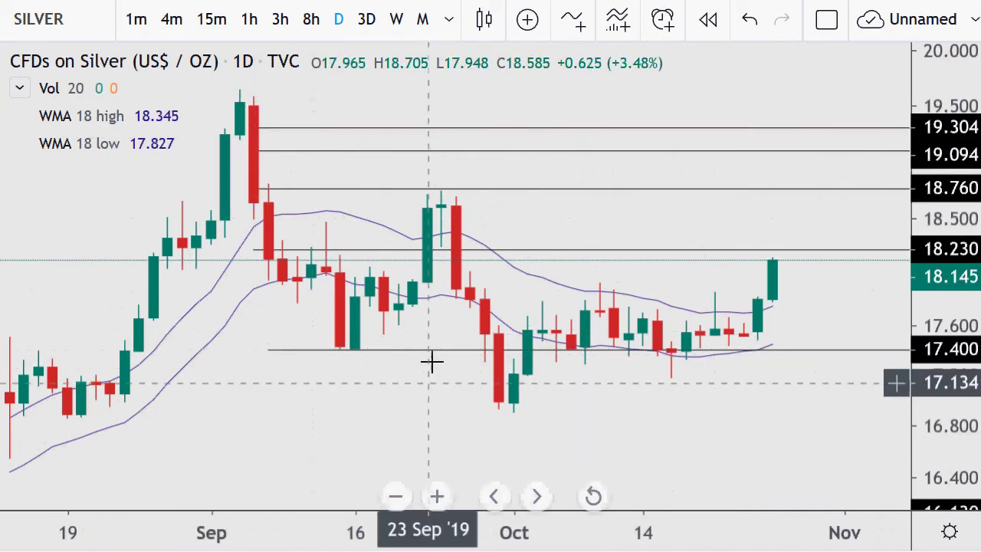
scroll(431, 320, down, 3)
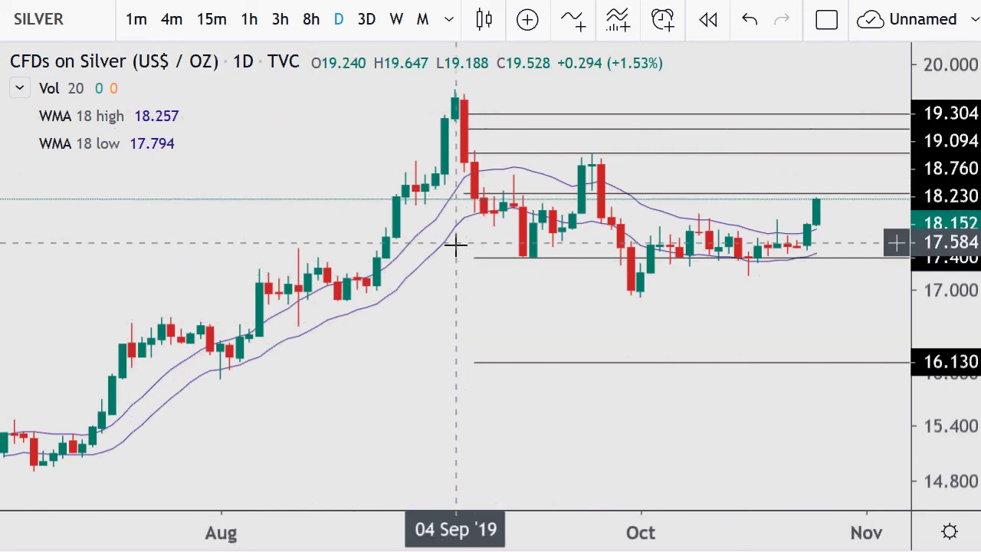
scroll(455, 244, down, 6)
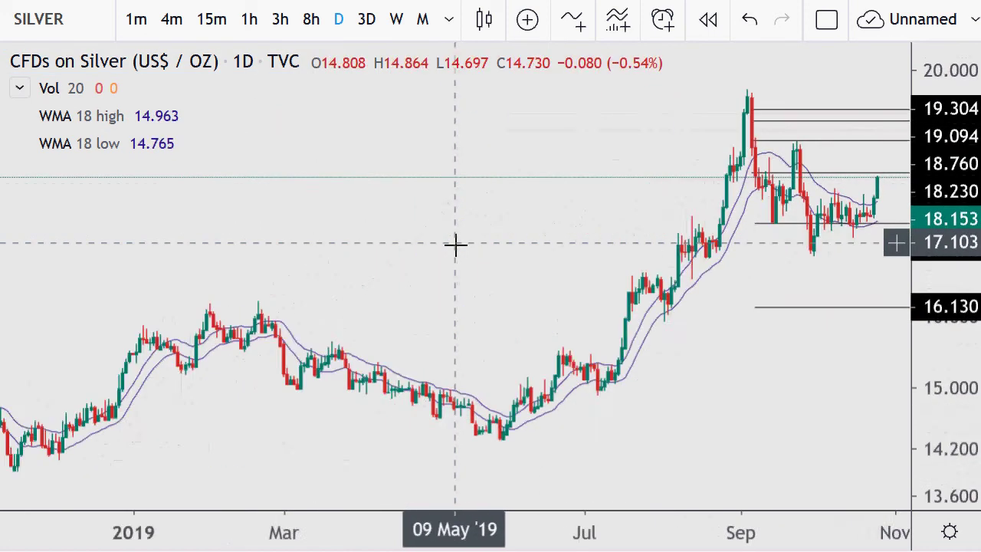
scroll(455, 244, down, 5)
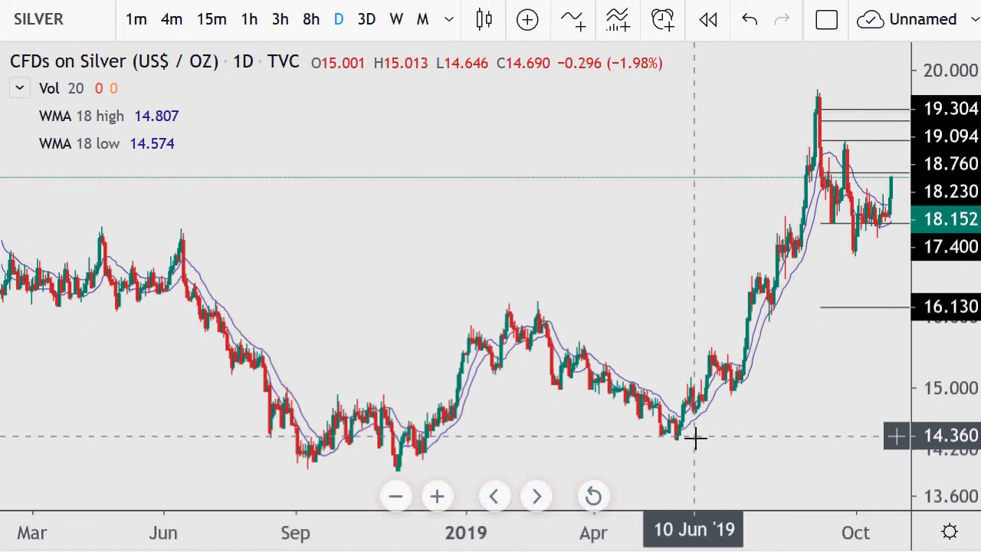
scroll(526, 412, down, 2)
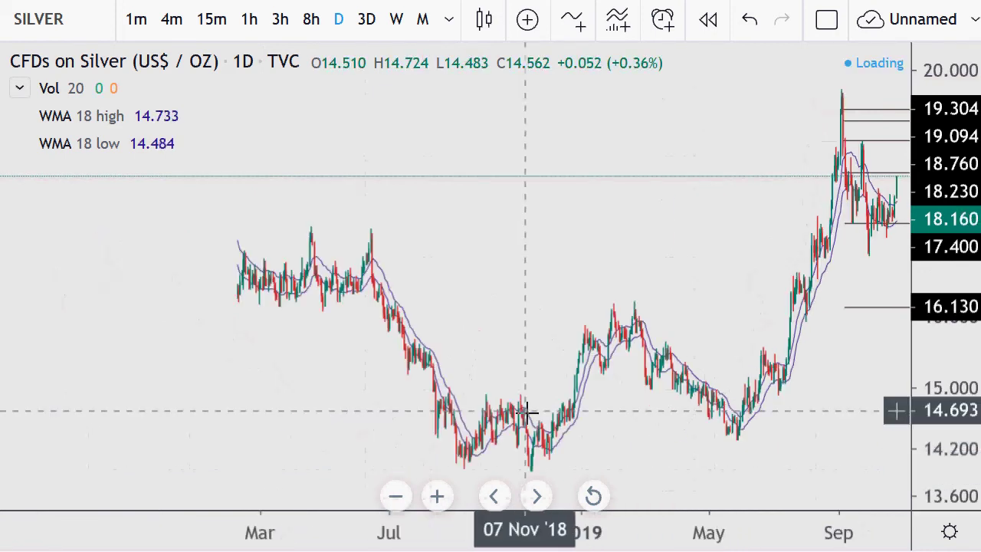
scroll(526, 412, up, 4)
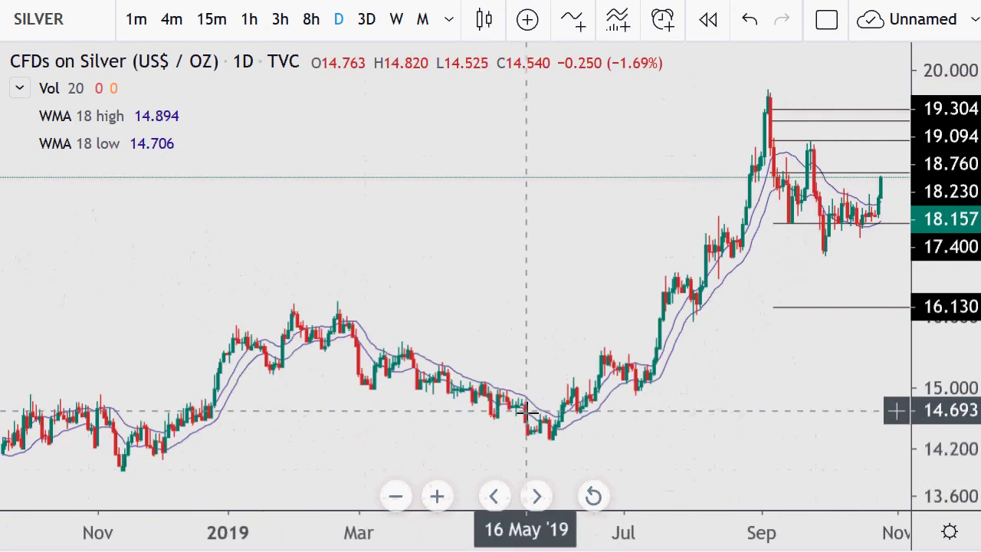
scroll(526, 412, up, 2)
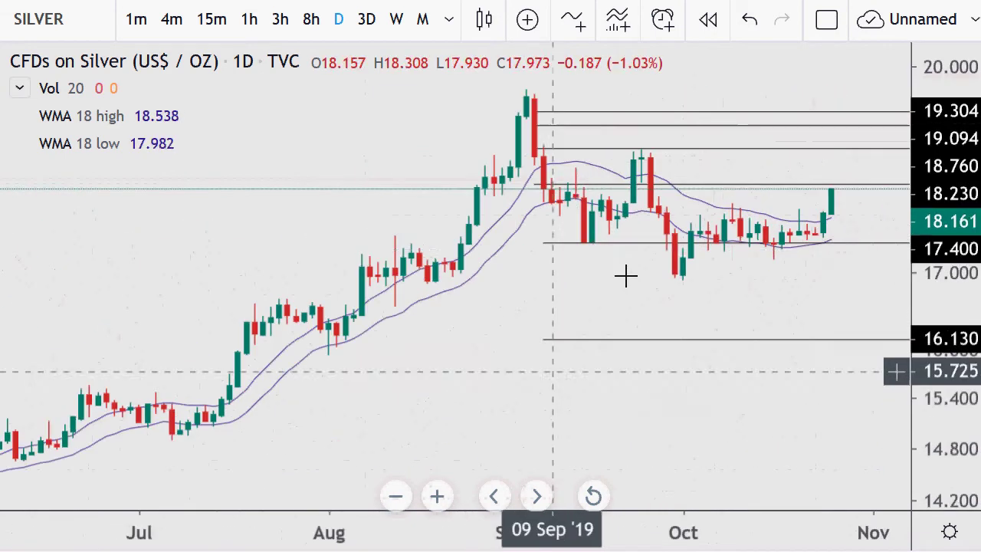
click(589, 245)
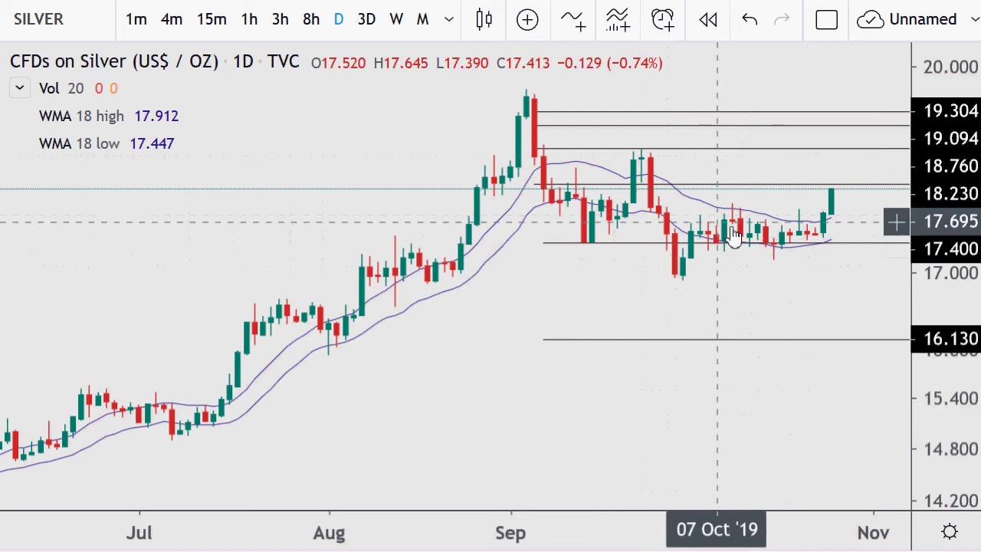
scroll(717, 253, up, 3)
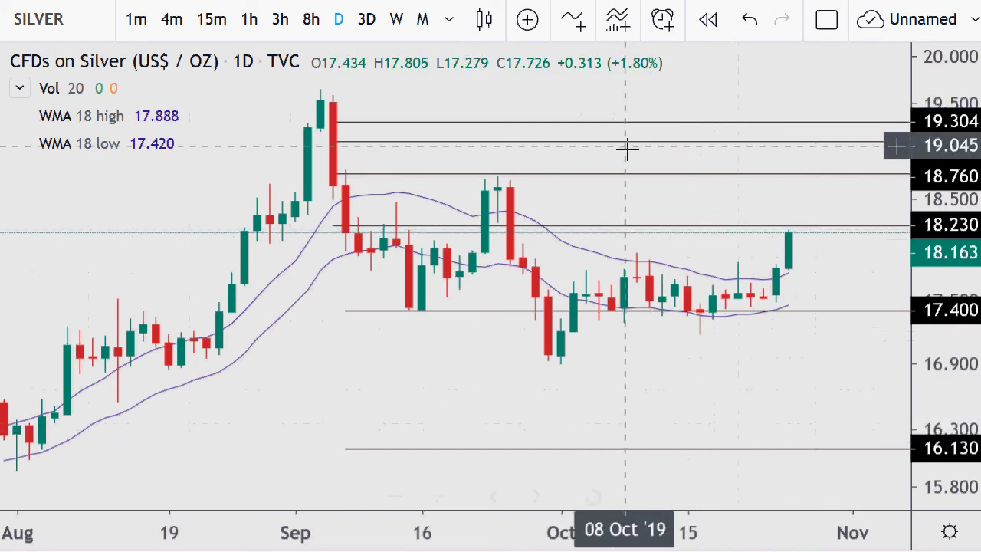
mouse_move(60, 119)
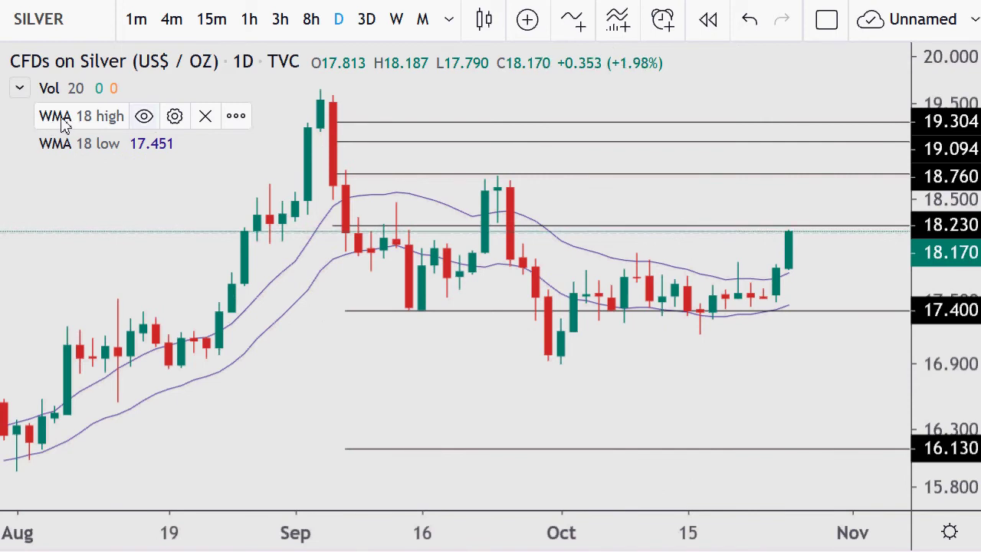
mouse_move(51, 146)
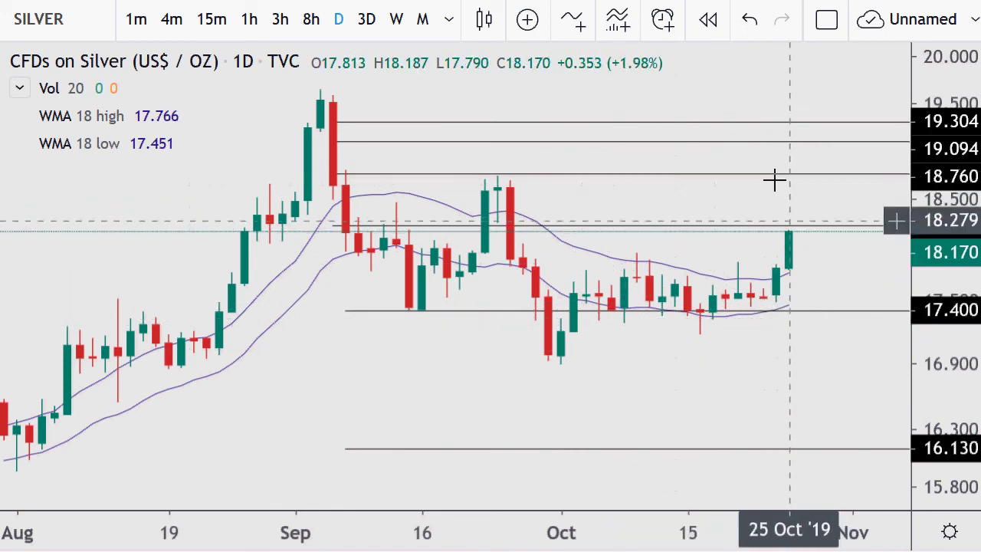
scroll(653, 277, down, 4)
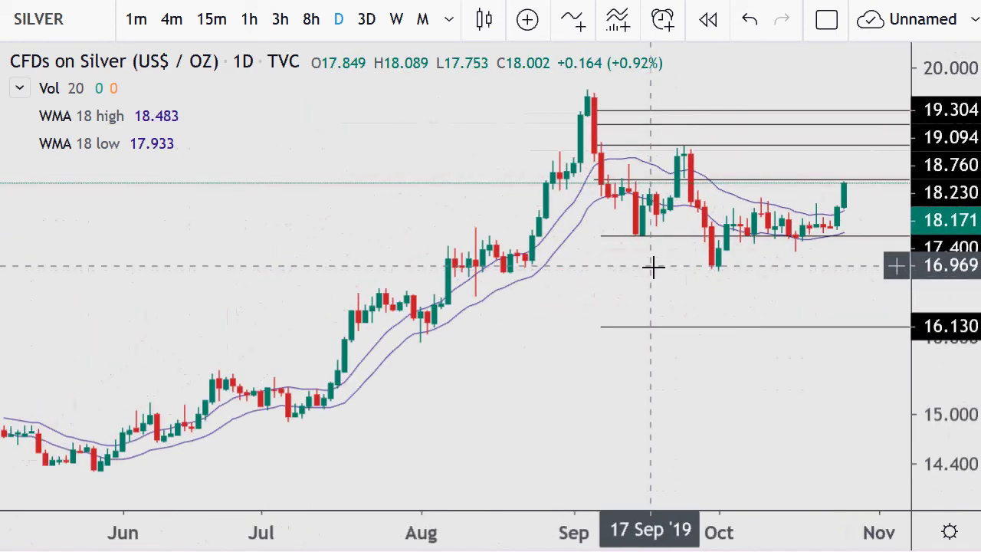
scroll(651, 266, up, 2)
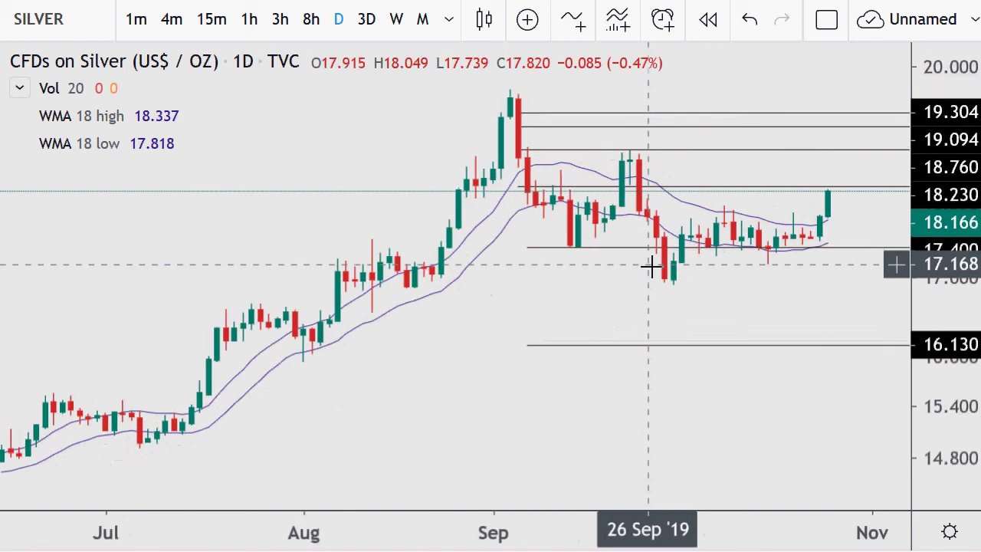
scroll(651, 266, down, 2)
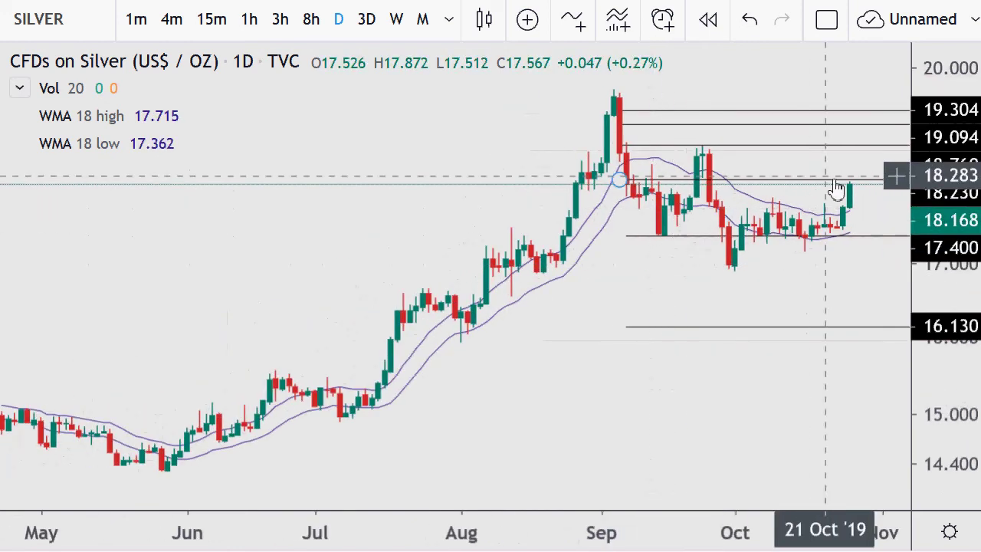
scroll(777, 245, up, 4)
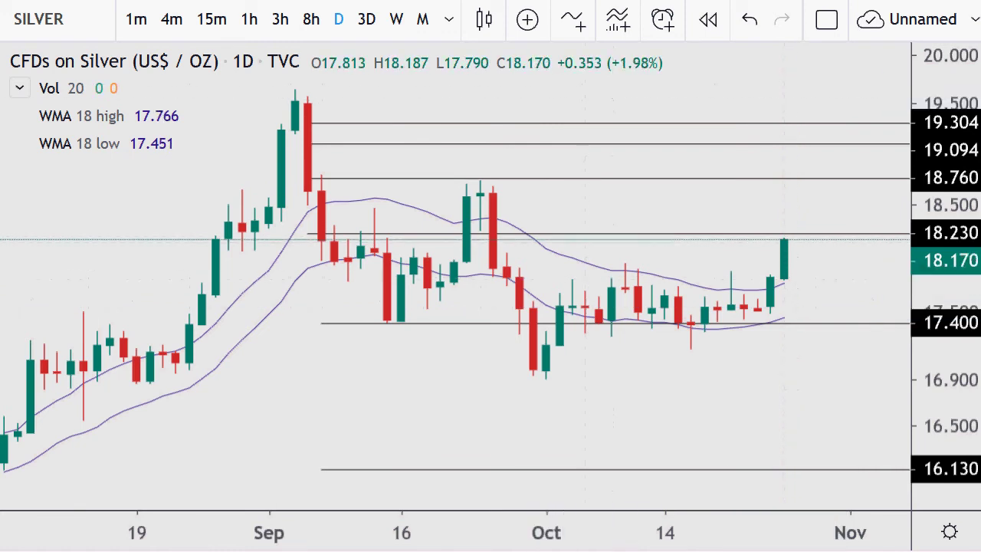
Put the silver chart on 1h candles, zoom out, then move to 15-minute candles
click(249, 21)
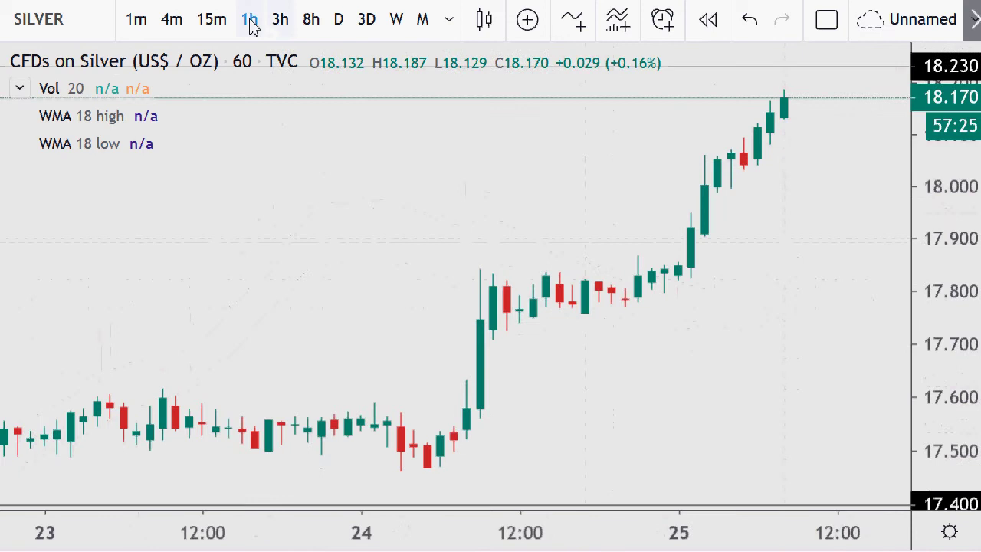
scroll(534, 236, down, 3)
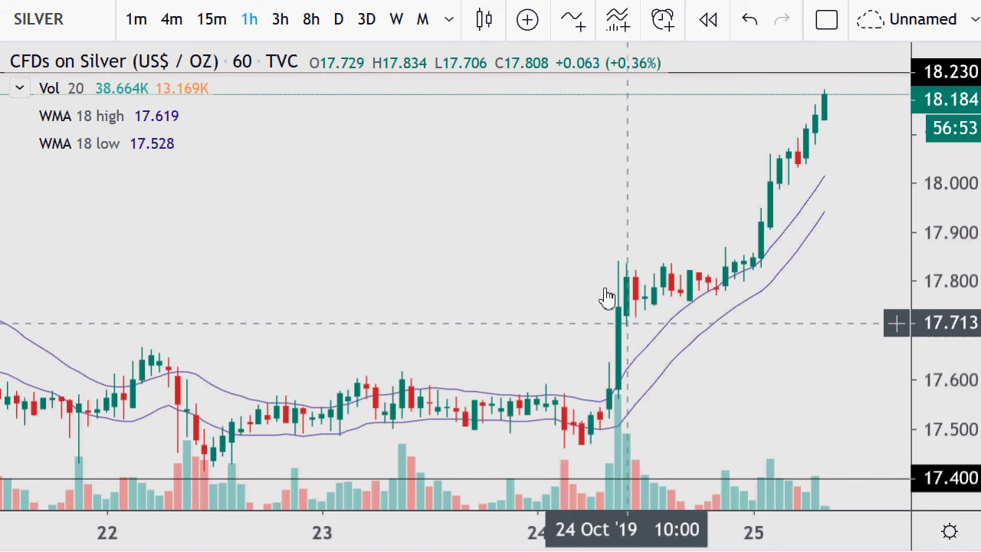
click(211, 24)
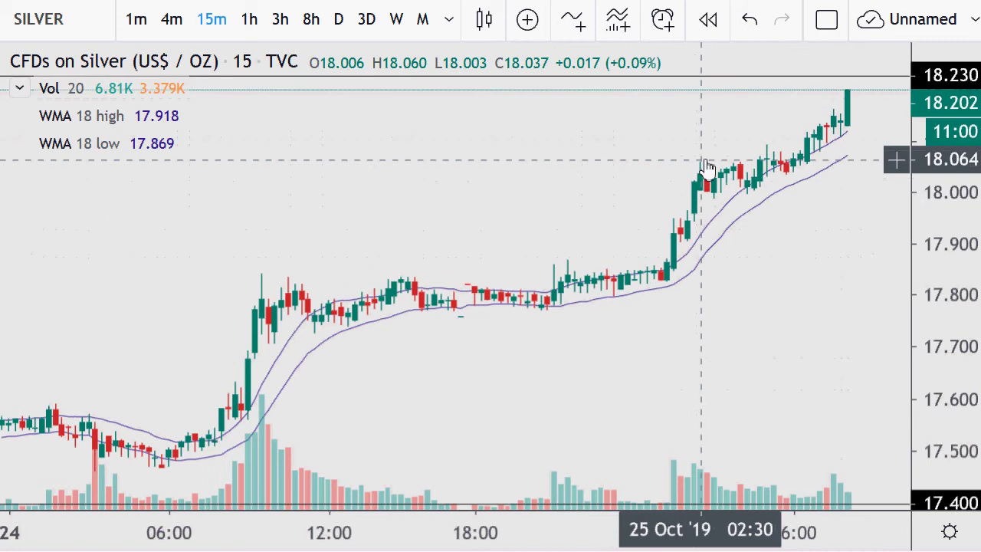
Zoom and compress the 15-minute price scale, reset it, then return to daily candles
scroll(867, 138, down, 2)
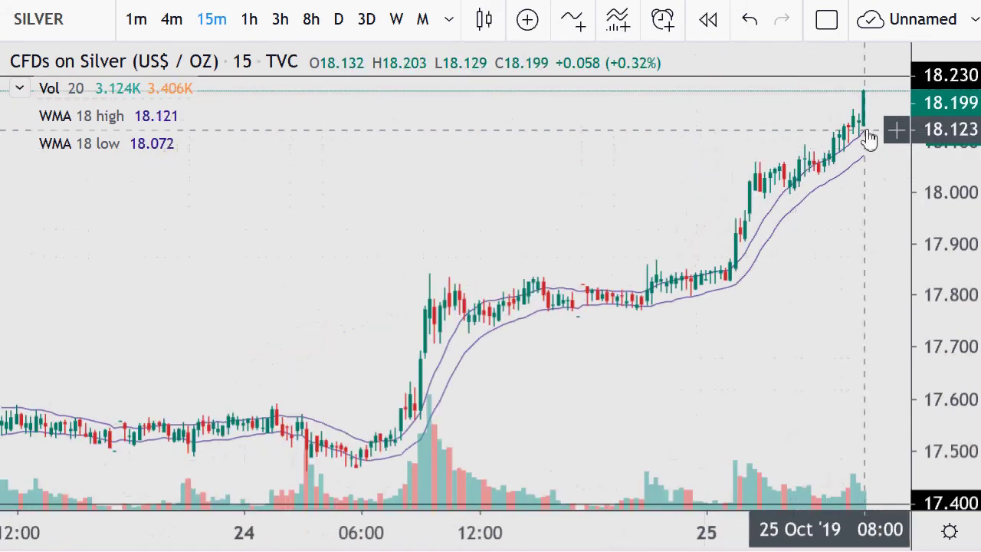
scroll(862, 193, up, 3)
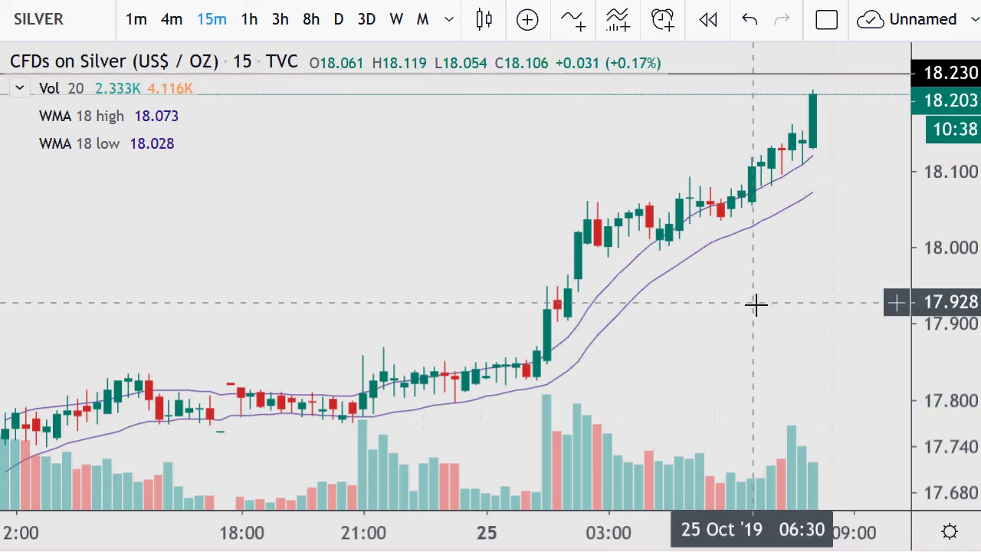
scroll(756, 304, down, 4)
scroll(756, 305, down, 2)
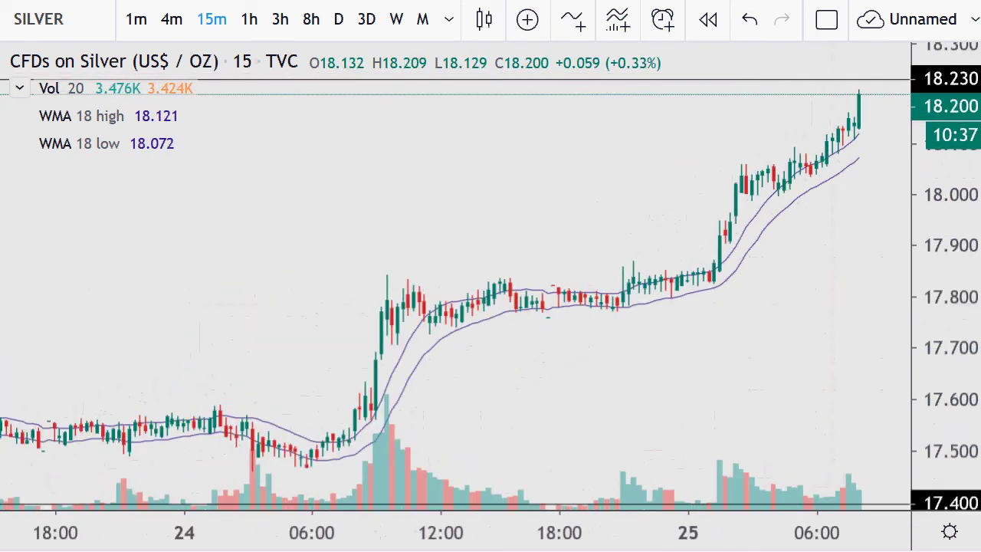
drag(969, 220, 948, 321)
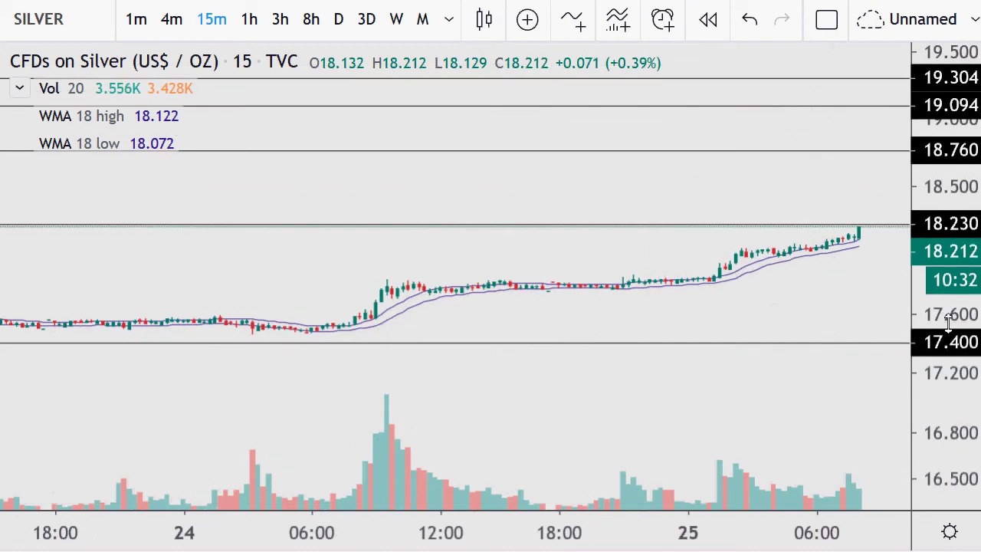
double_click(956, 410)
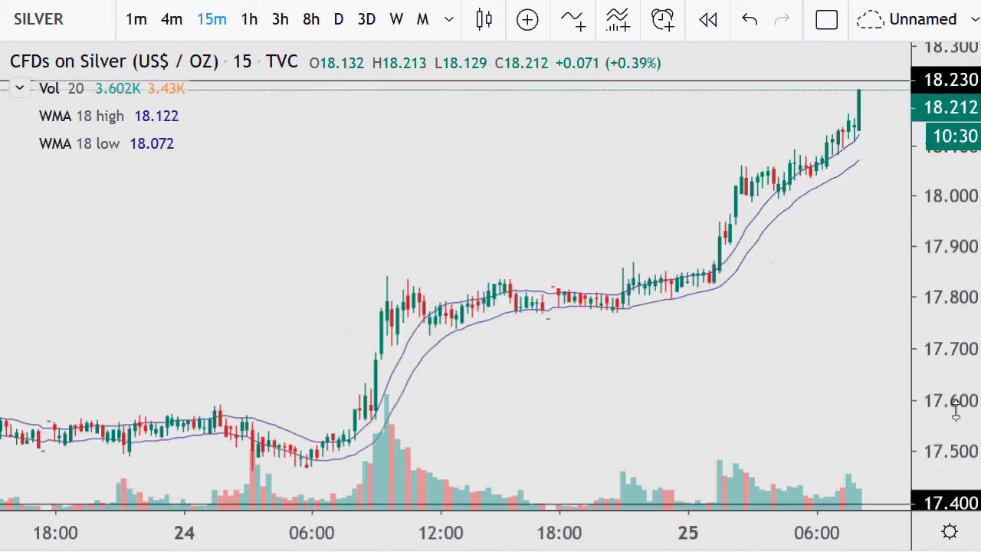
scroll(632, 243, down, 2)
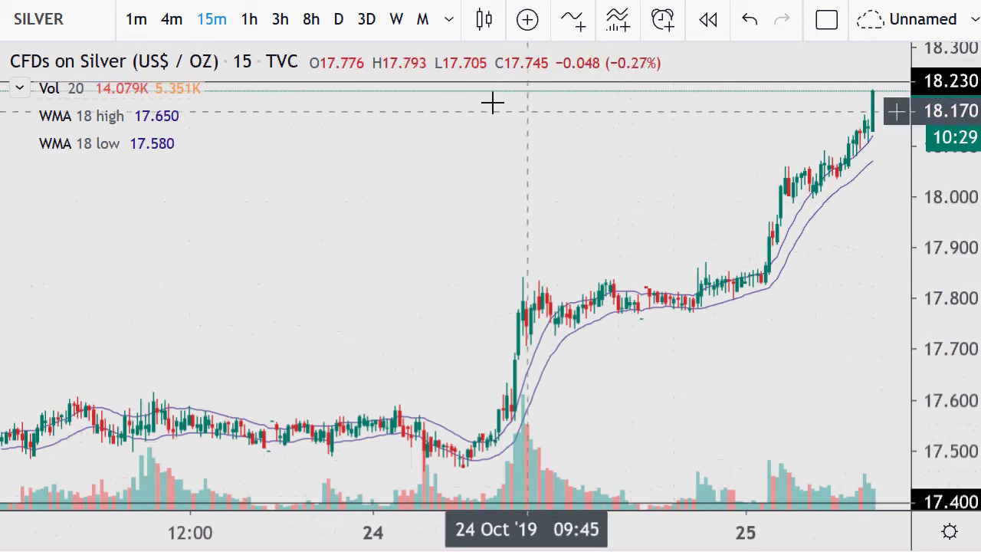
click(335, 22)
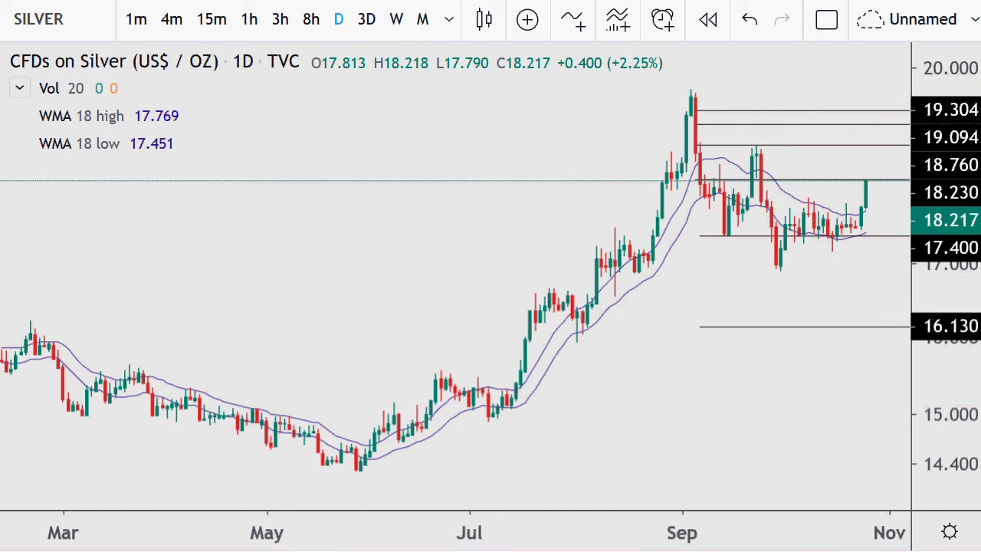
click(54, 21)
text(XAG)
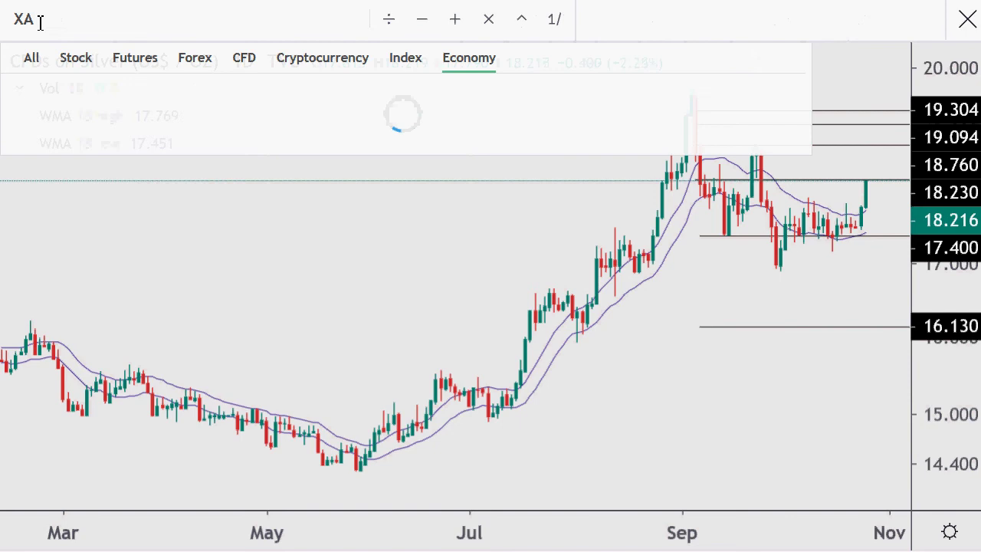
click(33, 63)
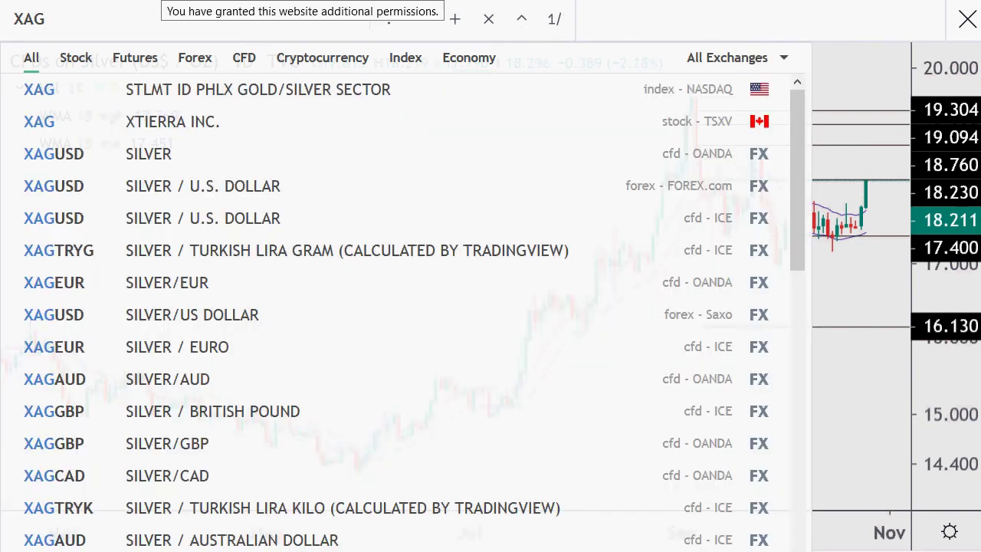
click(248, 200)
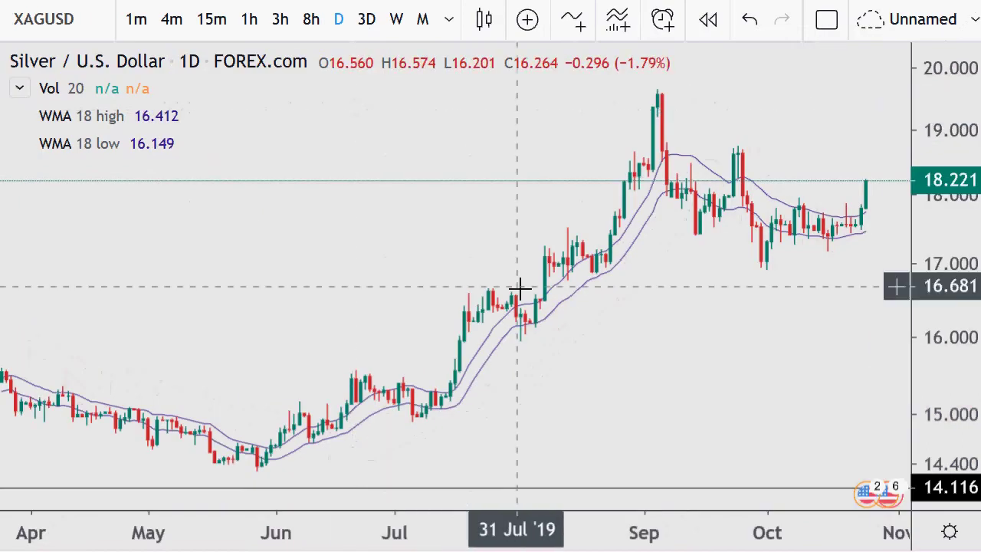
scroll(787, 95, down, 2)
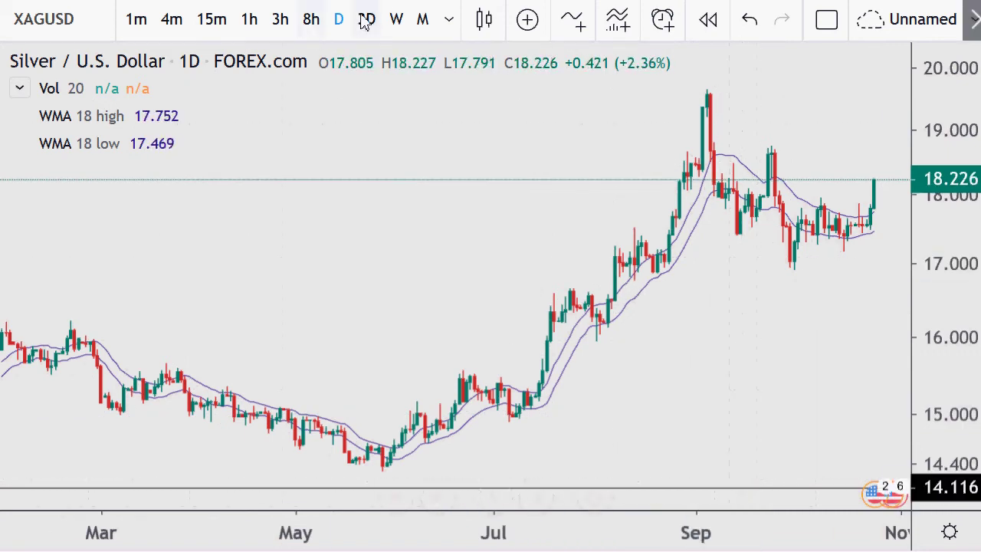
Step XAGUSD through weekly to monthly candles and zoom in on 2011–2020
click(400, 20)
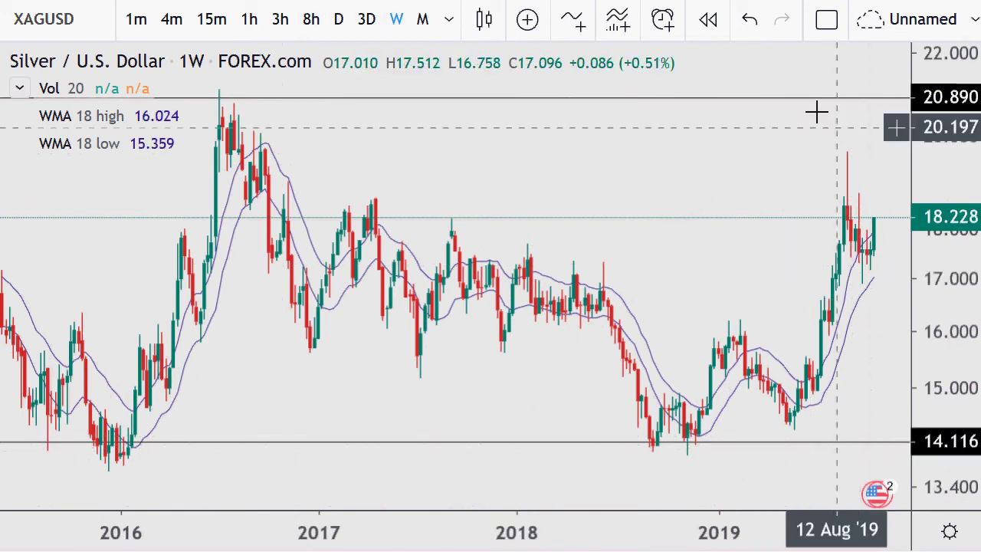
click(422, 20)
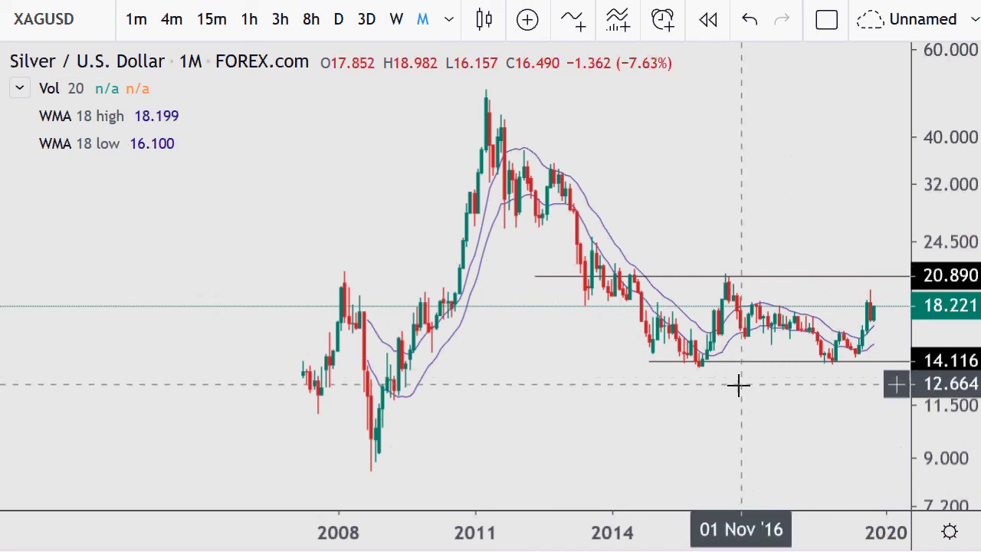
scroll(698, 383, up, 4)
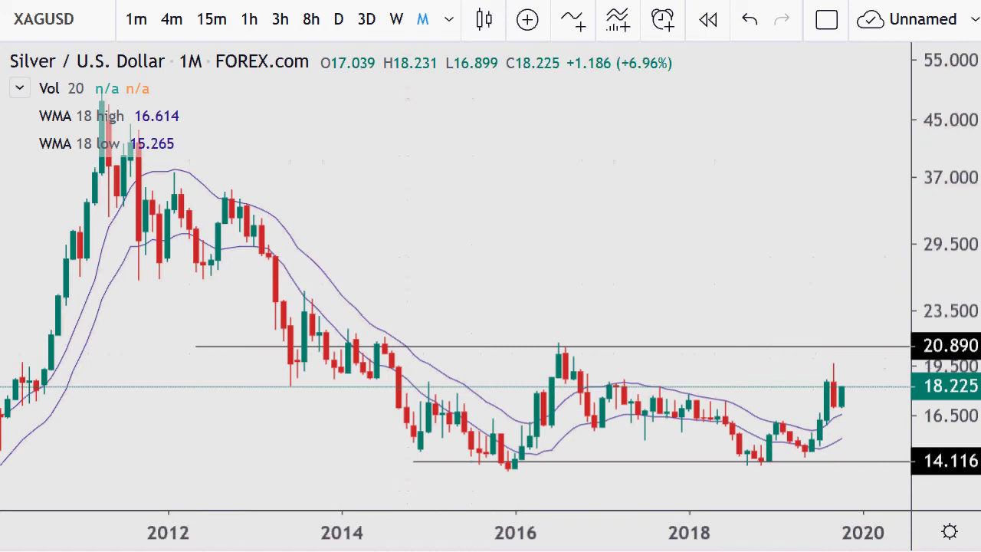
Switch XAGUSD to daily via the D shortcut, zoom out, then change to weekly candles
key(d)
key(Return)
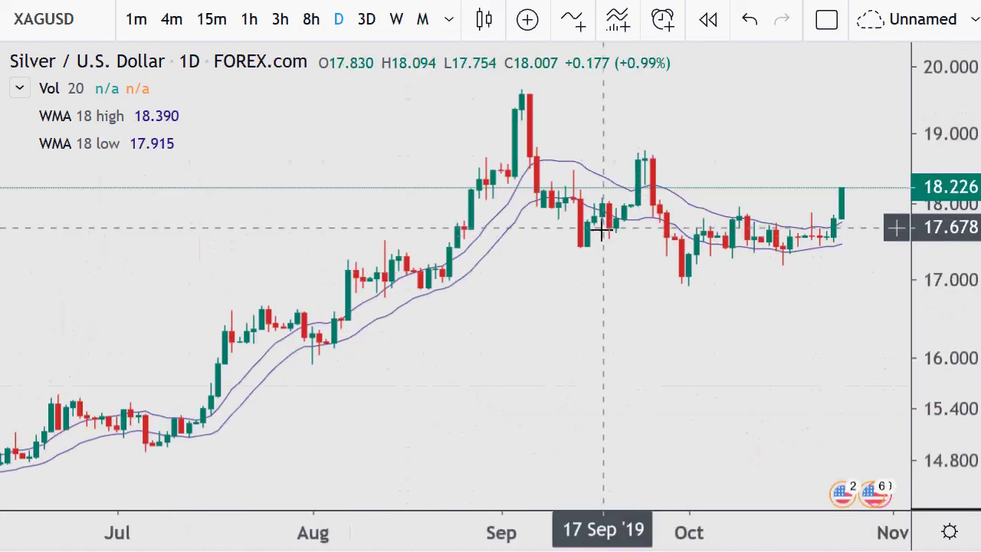
scroll(605, 203, down, 2)
scroll(605, 203, down, 2)
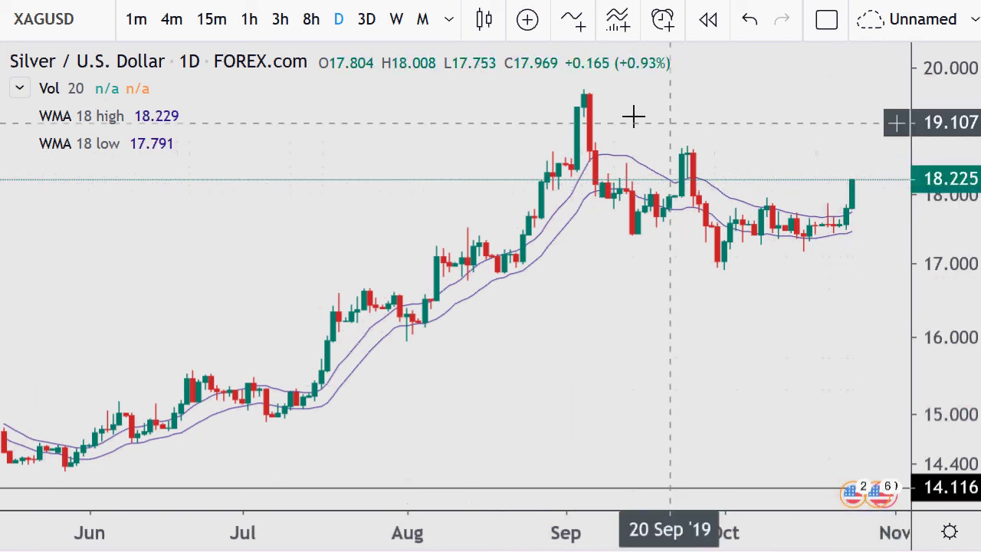
click(396, 21)
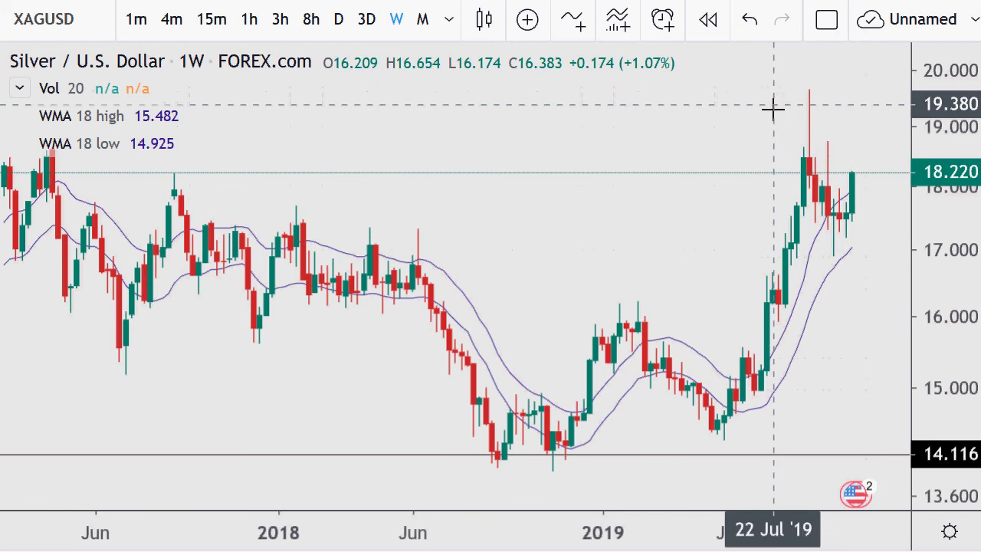
Sketch brush strokes and loops around the latest price spike and recent weekly bars
drag(793, 93, 813, 74)
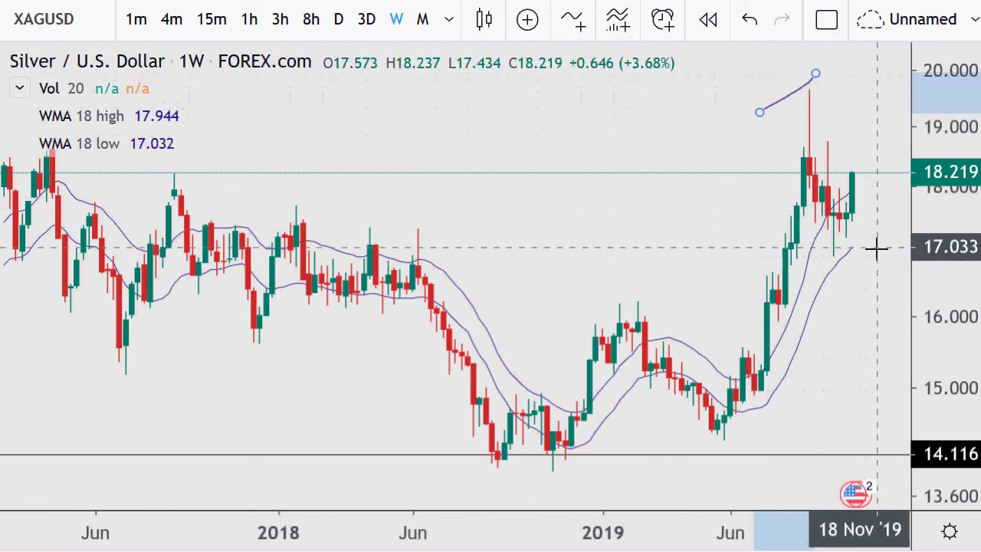
mouse_move(852, 241)
mouse_down()
mouse_move(825, 287)
mouse_move(886, 268)
mouse_move(863, 237)
mouse_move(840, 253)
mouse_up()
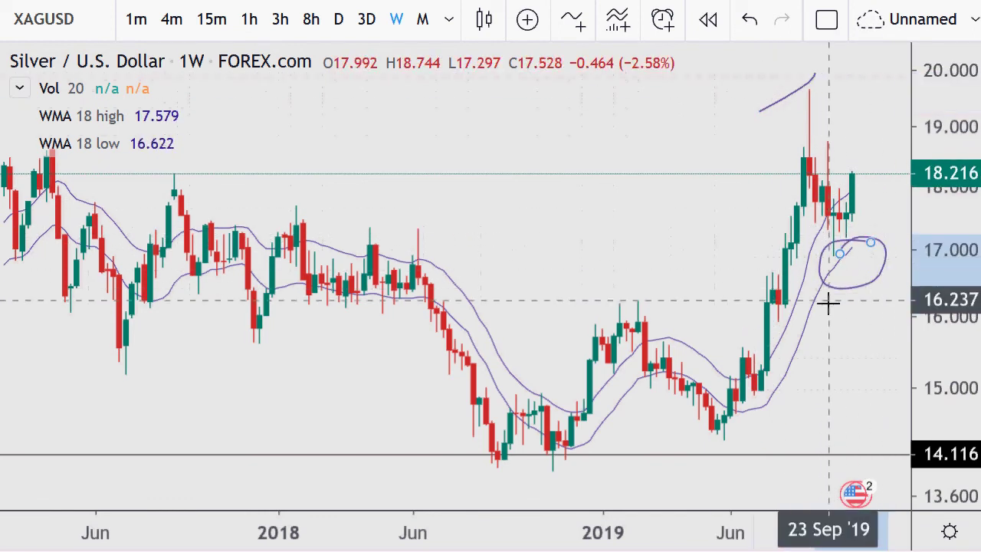
drag(808, 316, 870, 239)
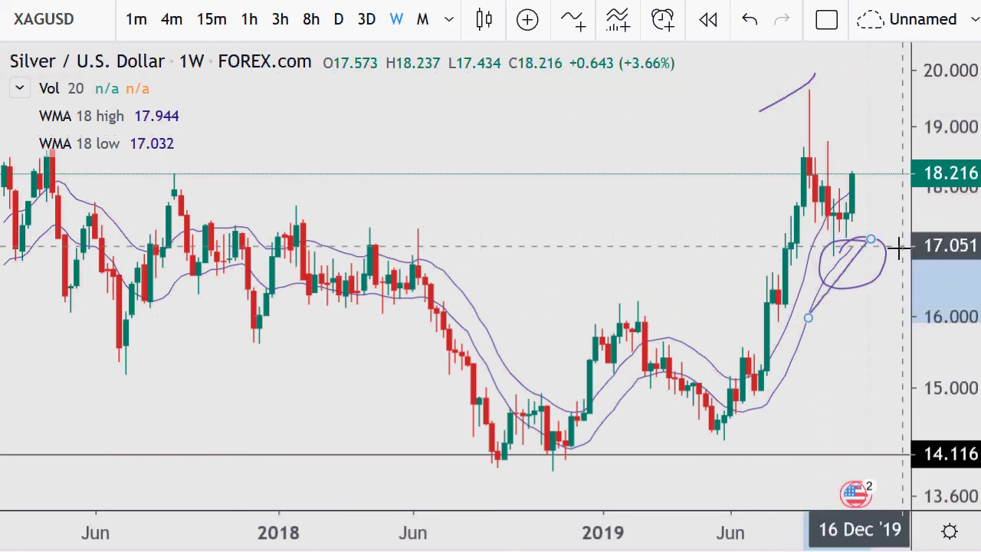
click(802, 335)
mouse_move(866, 170)
mouse_down()
mouse_move(871, 190)
mouse_move(840, 167)
mouse_move(852, 201)
mouse_move(877, 153)
mouse_up()
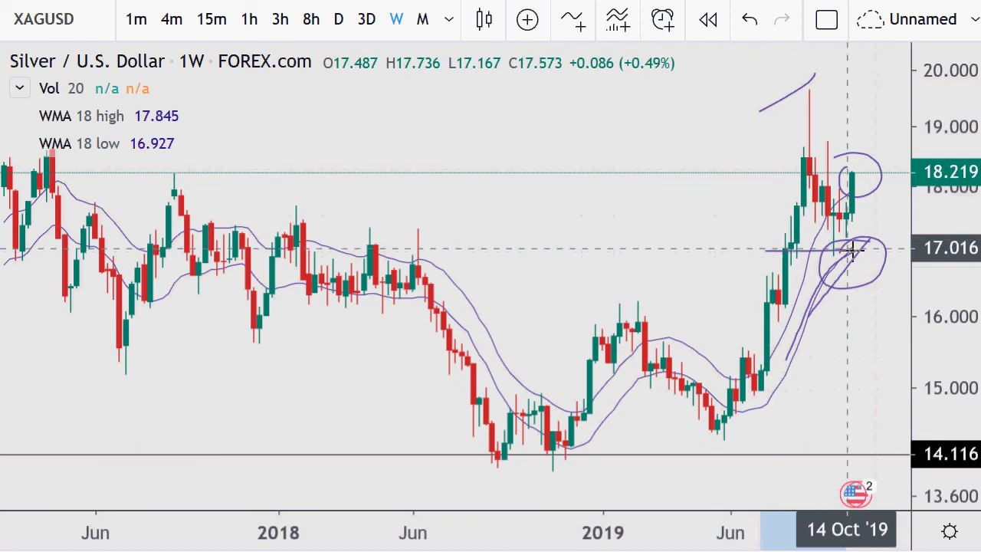
click(769, 109)
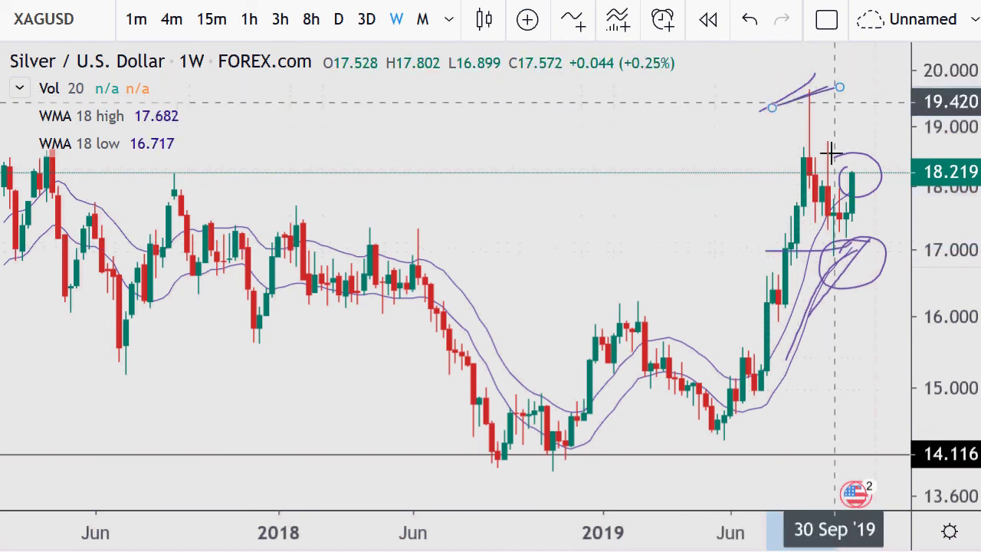
click(784, 250)
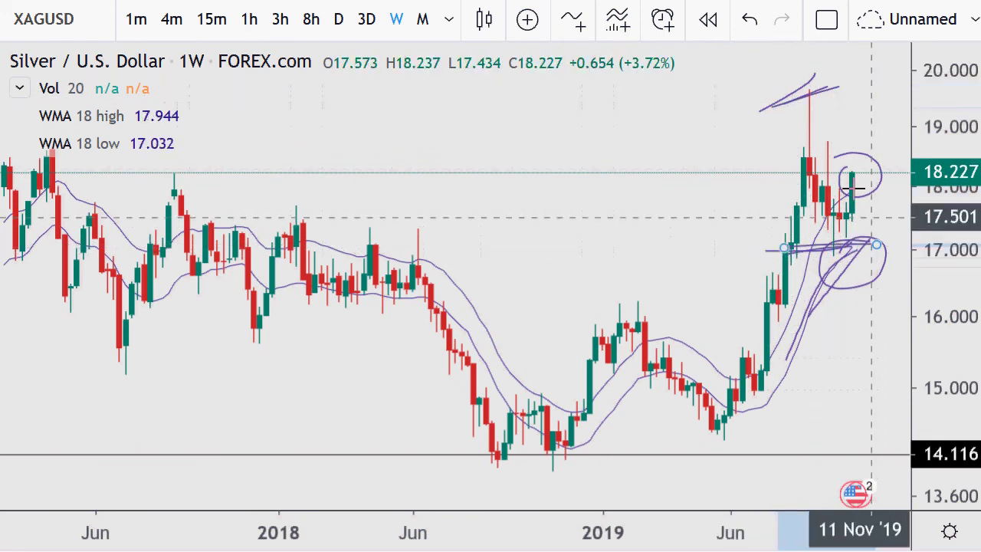
mouse_move(804, 98)
mouse_down()
mouse_move(798, 180)
mouse_move(837, 253)
mouse_up()
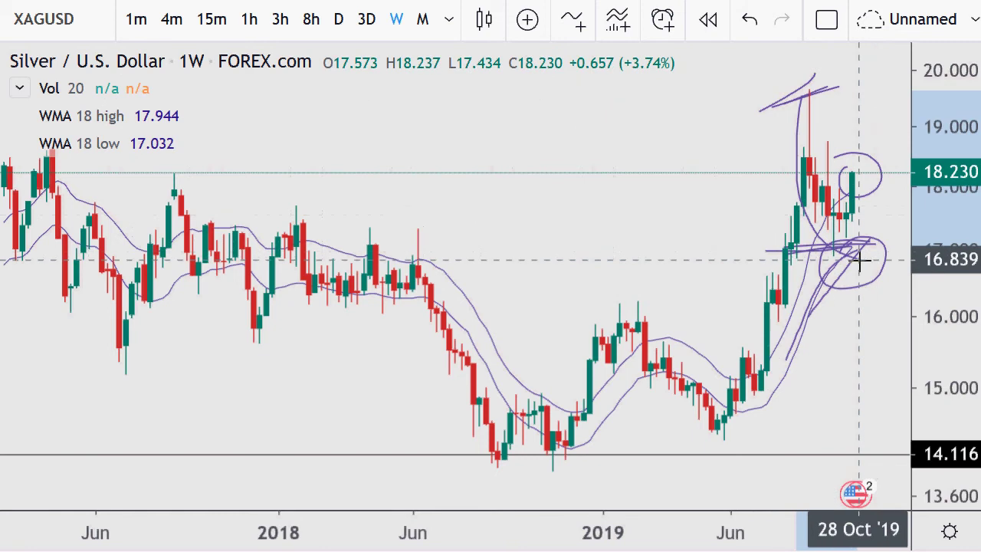
drag(848, 162, 855, 91)
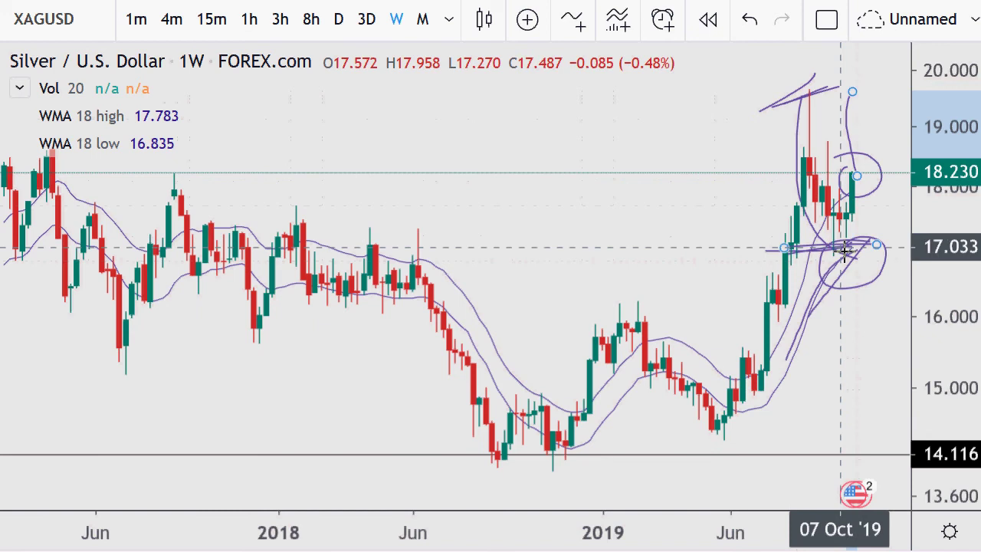
Remove all drawing tools from the weekly XAGUSD chart
right_click(637, 197)
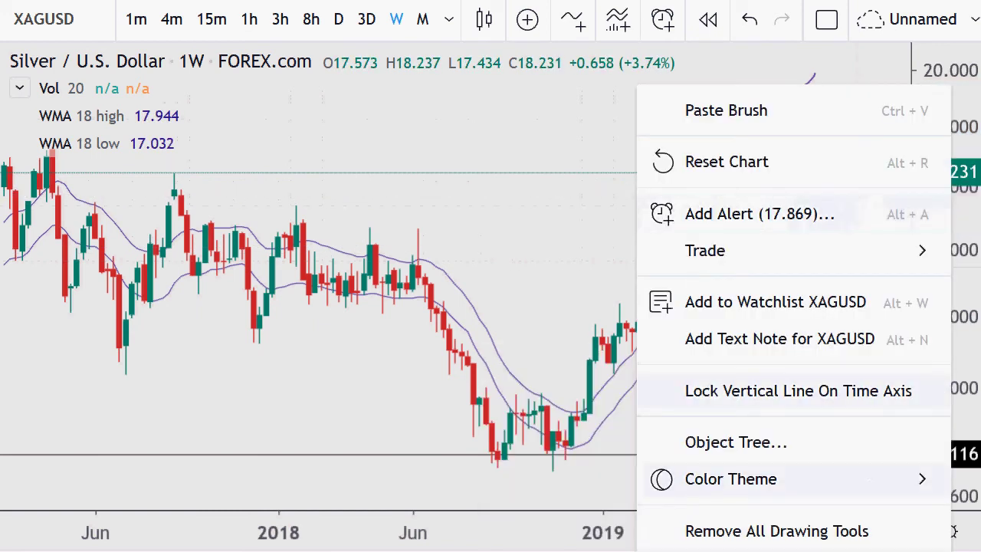
click(760, 538)
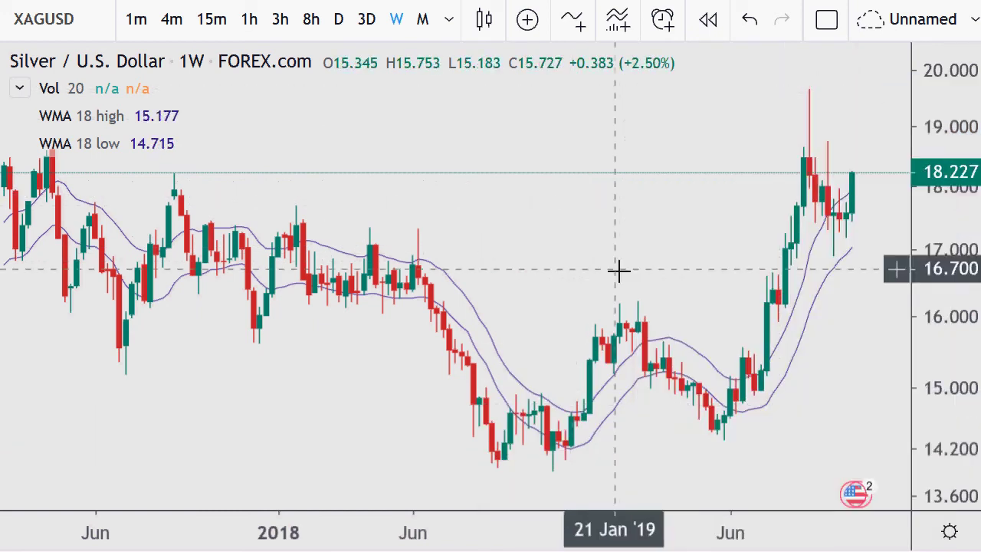
scroll(622, 268, up, 4)
scroll(629, 262, up, 2)
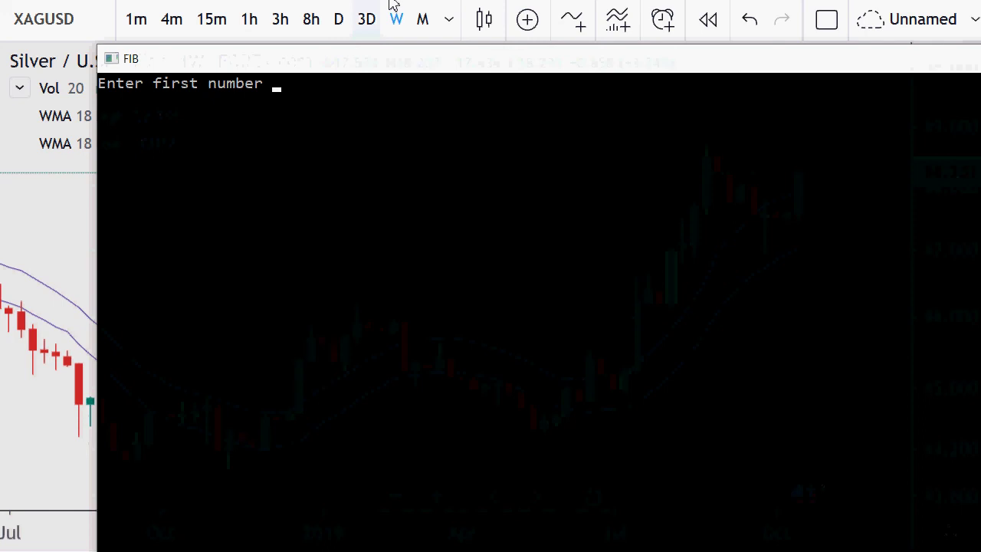
Enter 1965 and 1690 into the FIB calculator for its levels, then close it
text(5)
key(Return)
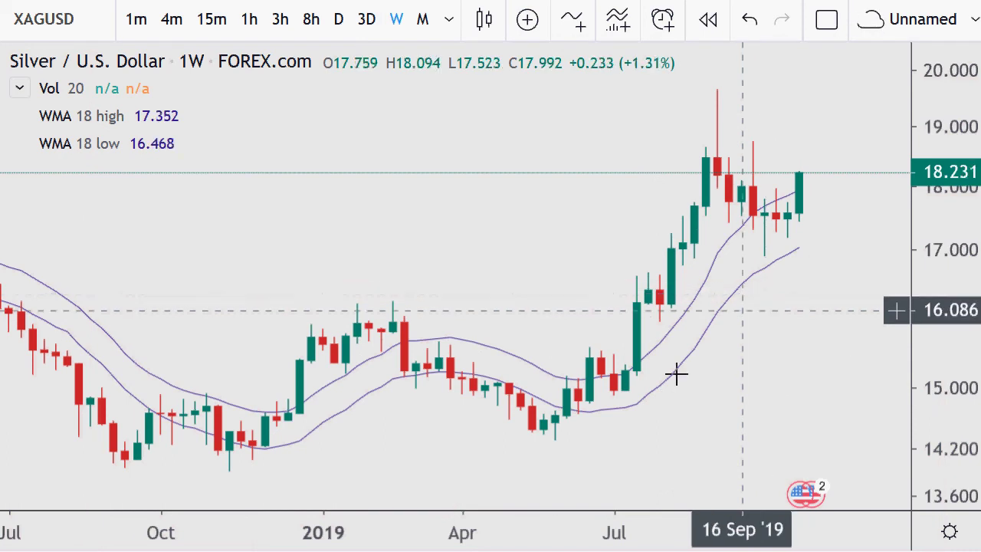
mouse_move(567, 483)
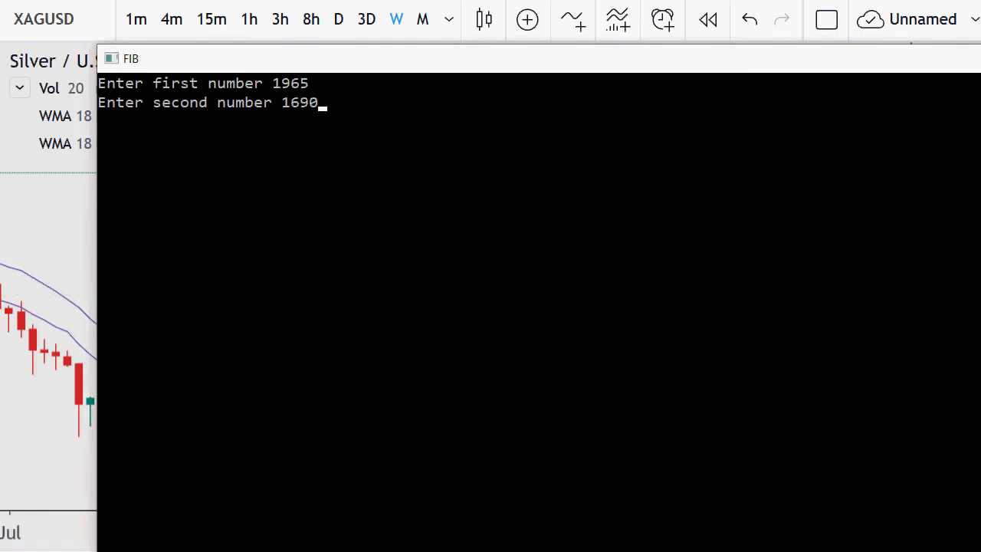
key(Return)
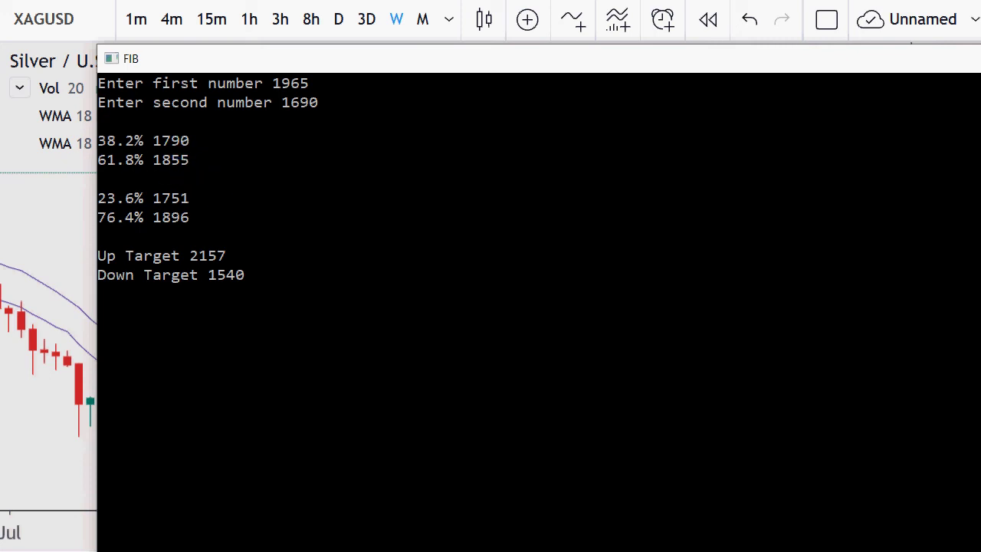
key(Return)
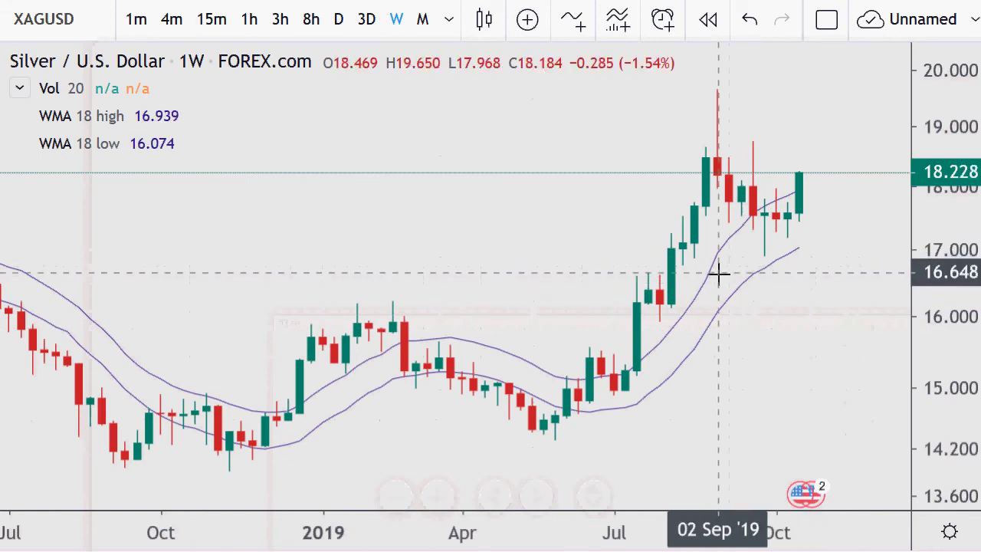
Add a horizontal ray with Alt+J and set its price to 17.900 in its settings
key(alt+j)
right_click(747, 283)
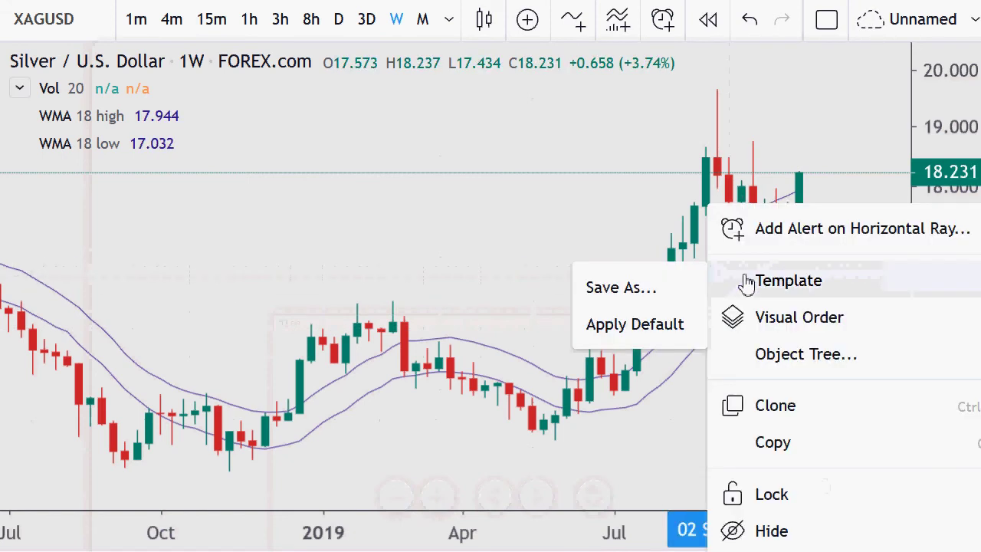
click(744, 545)
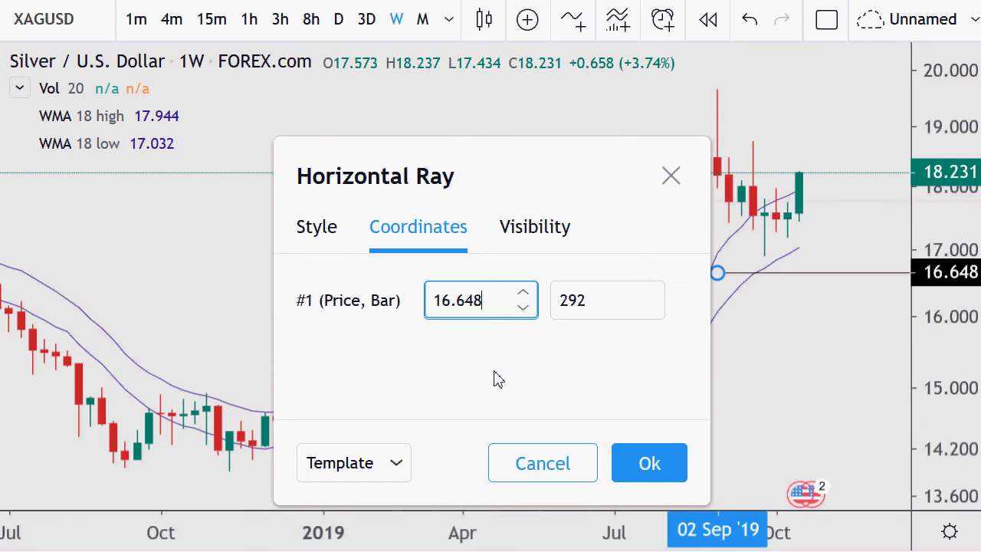
key(BackSpace)
key(BackSpace)
key(BackSpace)
key(BackSpace)
key(BackSpace)
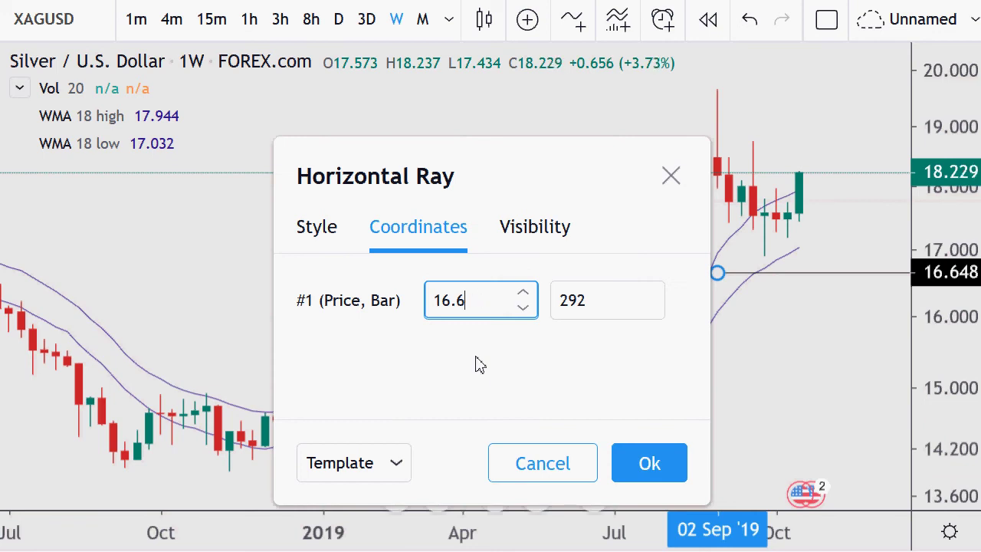
text(17)
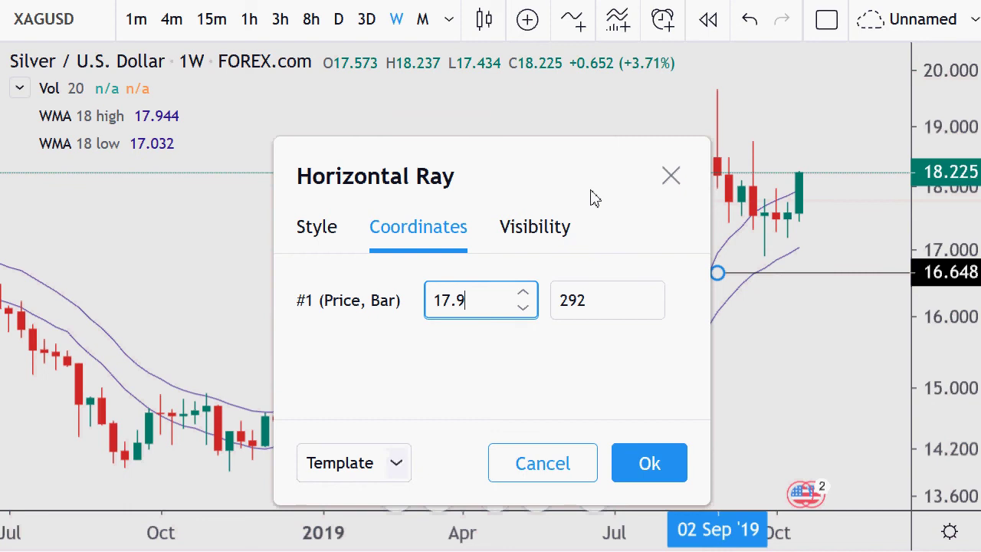
click(648, 462)
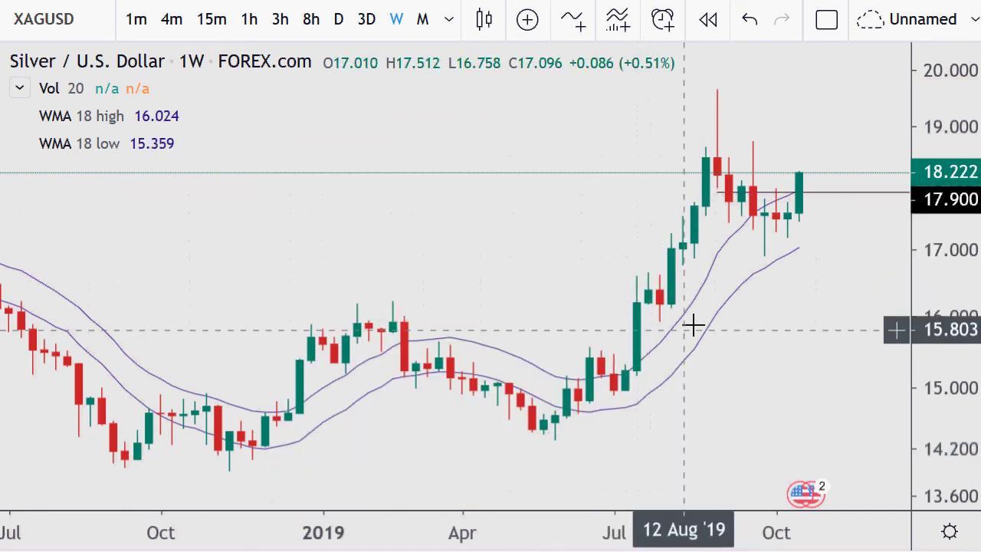
Open the Object Tree and zoom out to span mid-2017 through September 2019
right_click(715, 299)
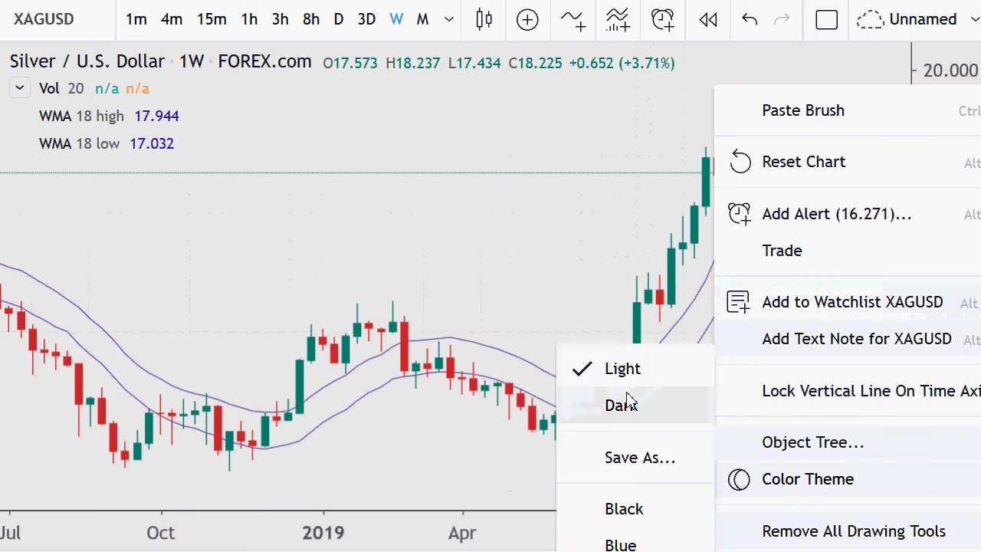
click(576, 352)
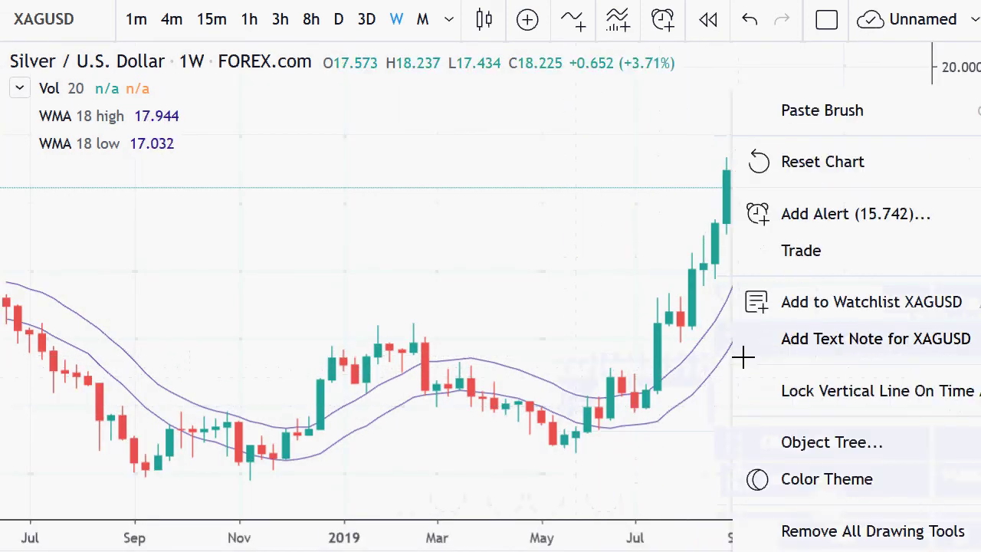
mouse_move(838, 483)
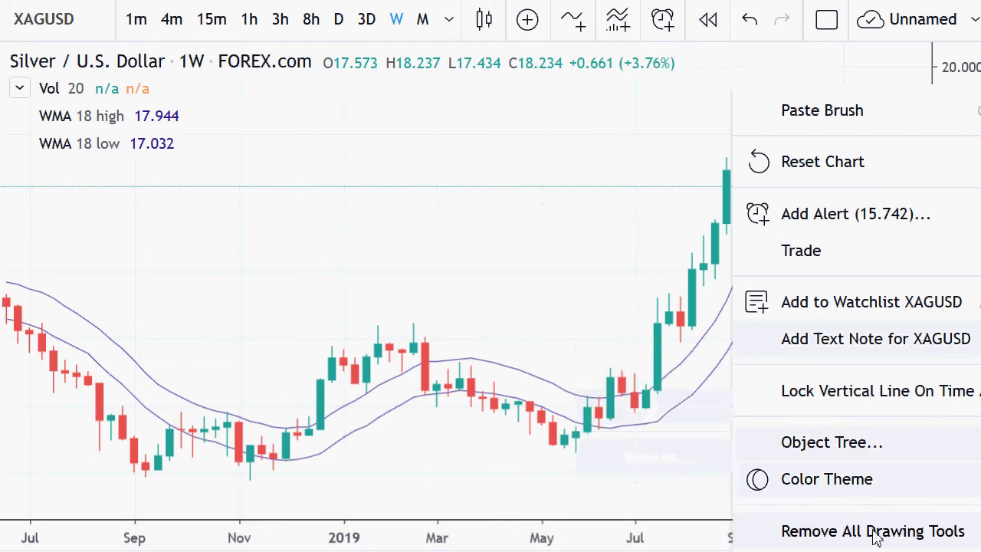
click(823, 443)
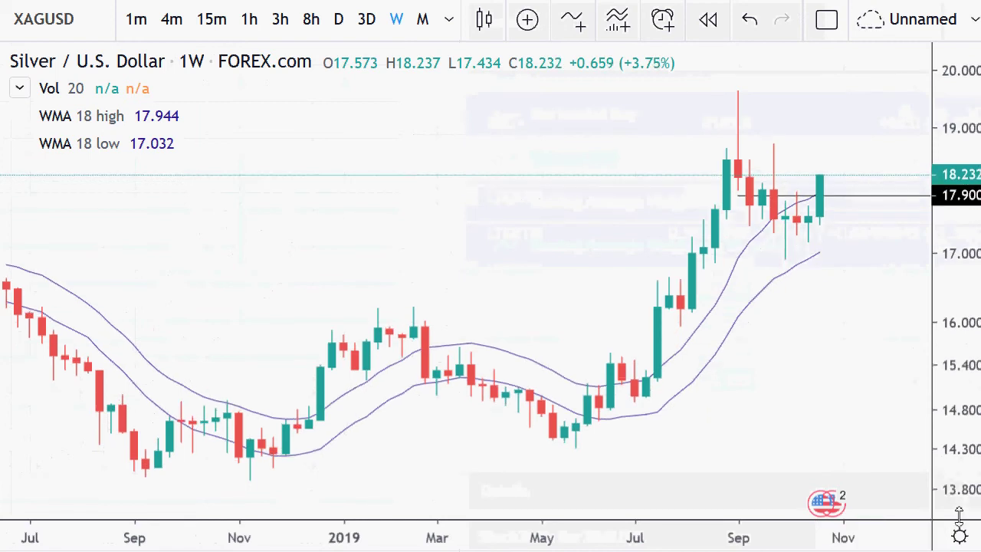
scroll(420, 324, down, 2)
scroll(421, 324, down, 2)
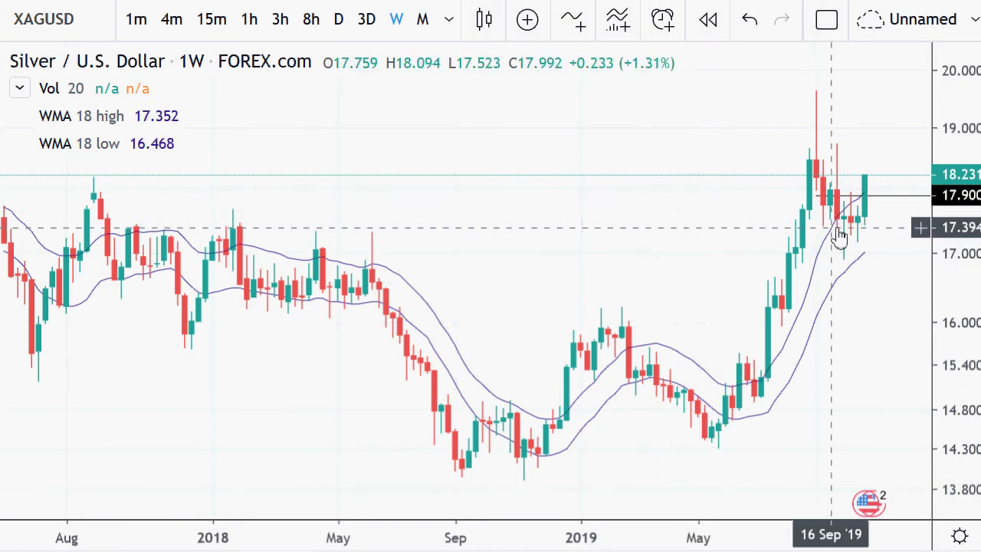
Open the chart settings and browse the Status line, Scales and Appearance tabs
right_click(654, 222)
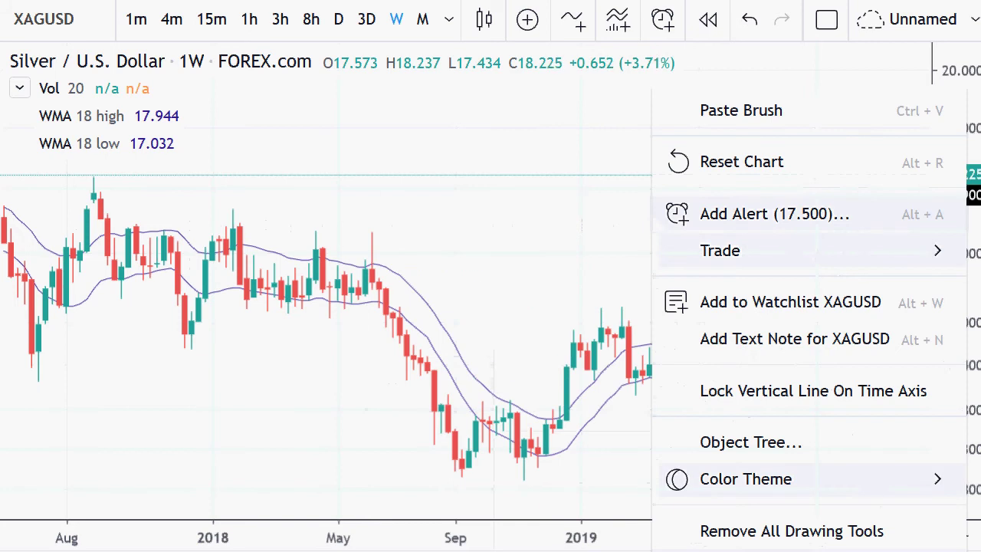
click(766, 545)
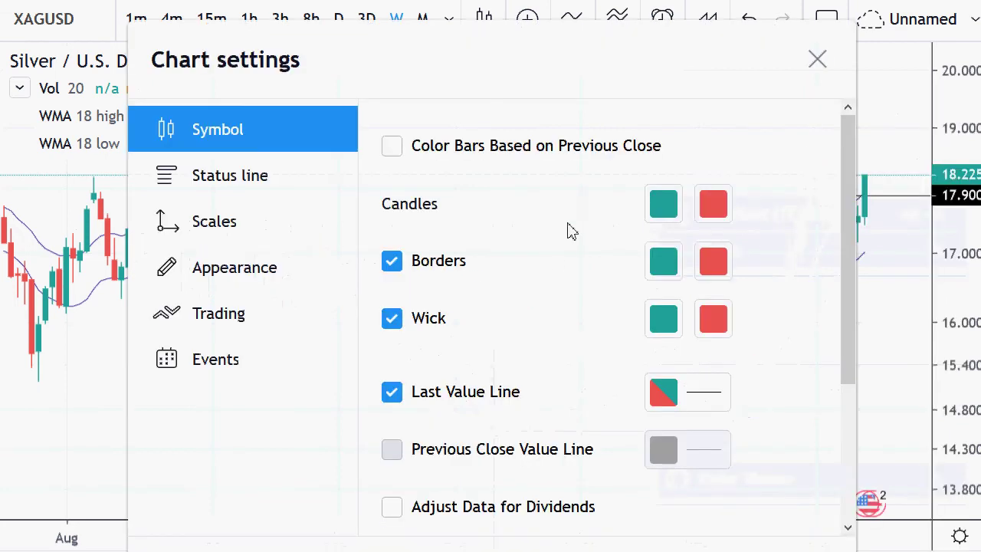
scroll(573, 268, down, 3)
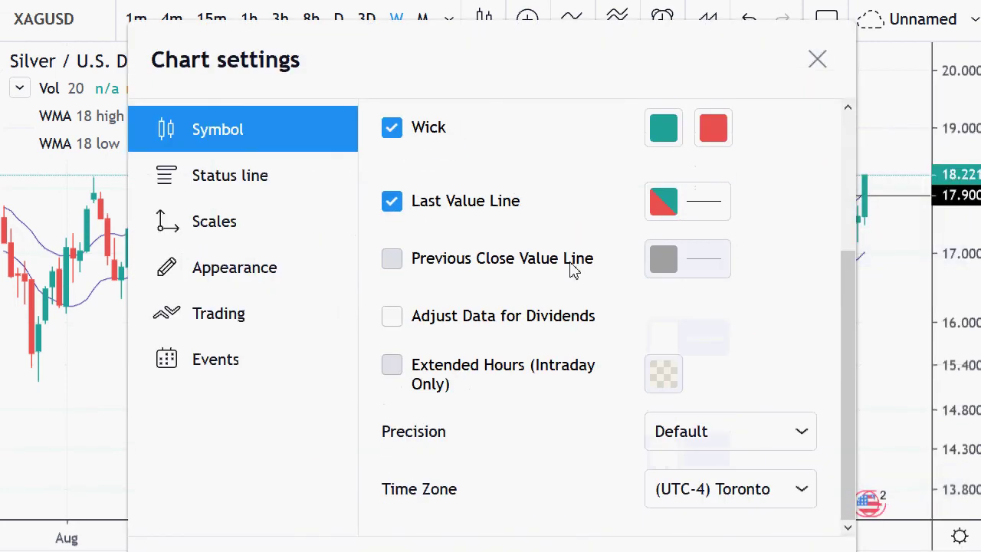
scroll(573, 268, up, 3)
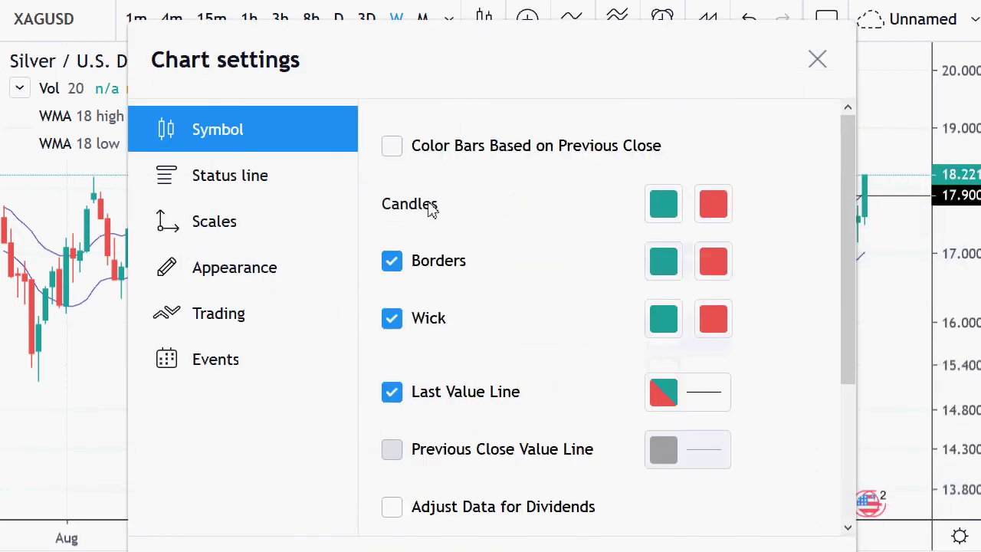
click(228, 181)
scroll(591, 229, down, 2)
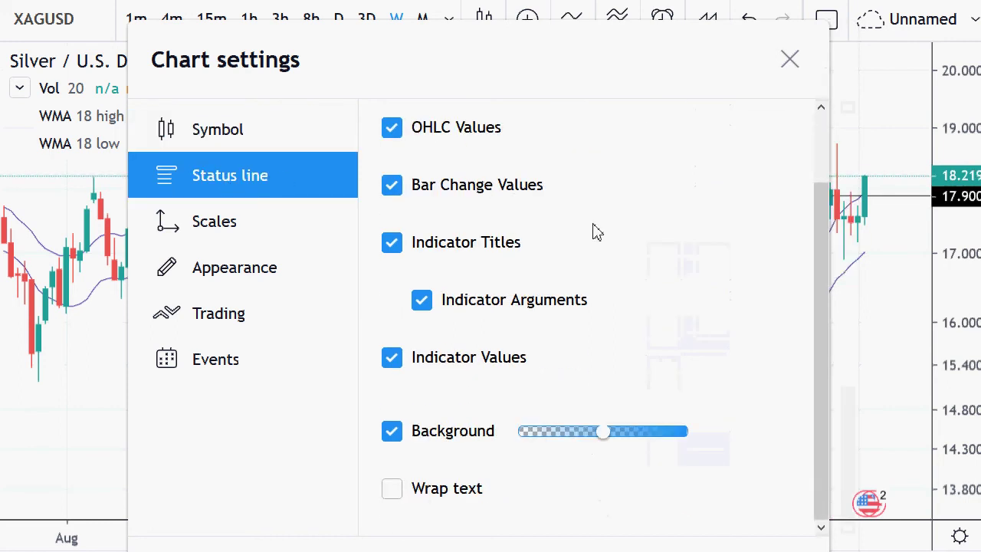
click(203, 232)
scroll(444, 242, down, 3)
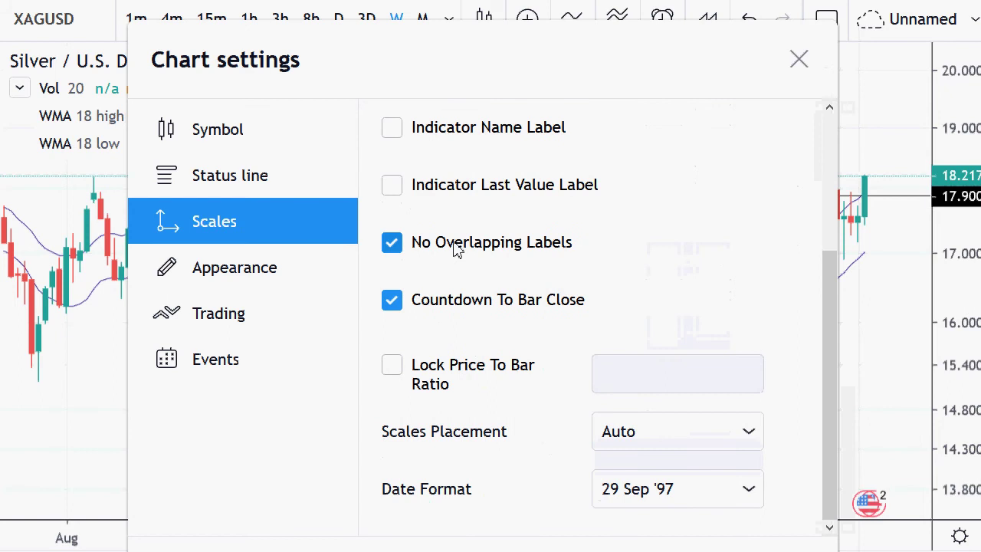
scroll(453, 249, up, 3)
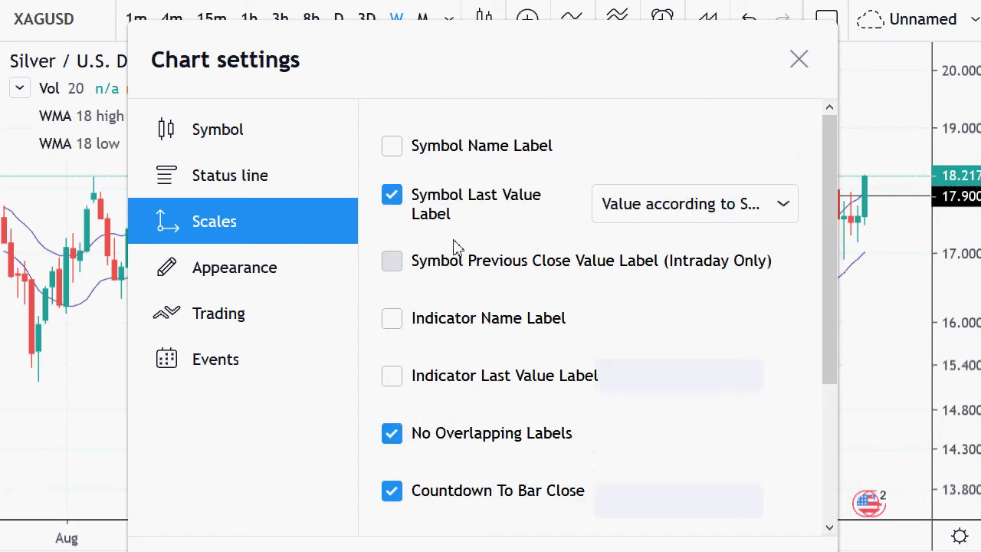
click(249, 276)
scroll(498, 221, down, 3)
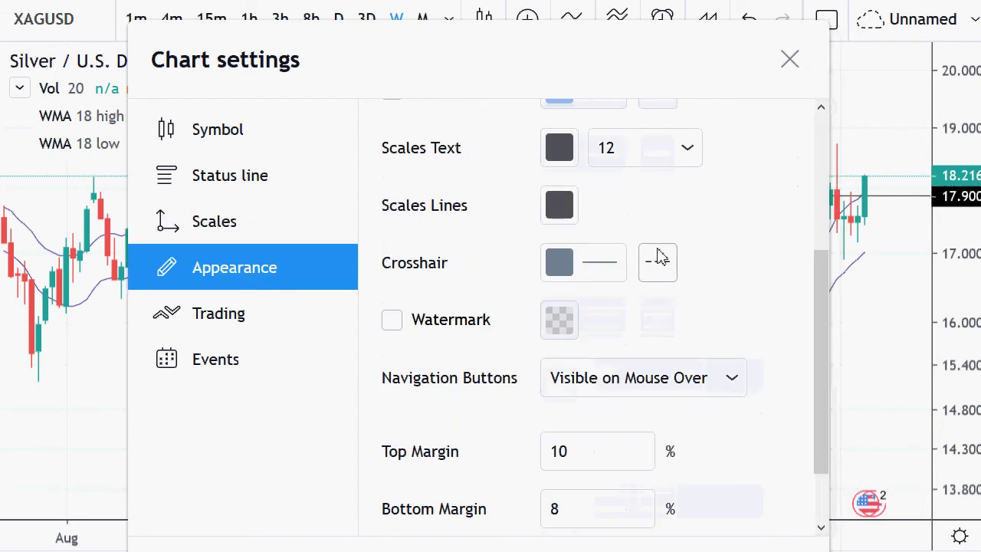
scroll(667, 291, up, 3)
Set the Scales text size to 16 after briefly trying 14
click(689, 375)
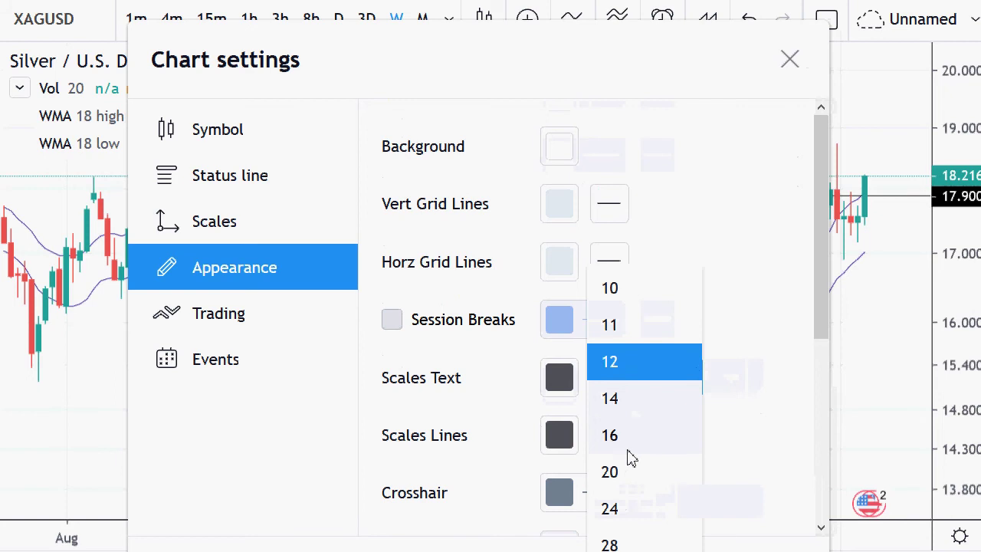
click(629, 437)
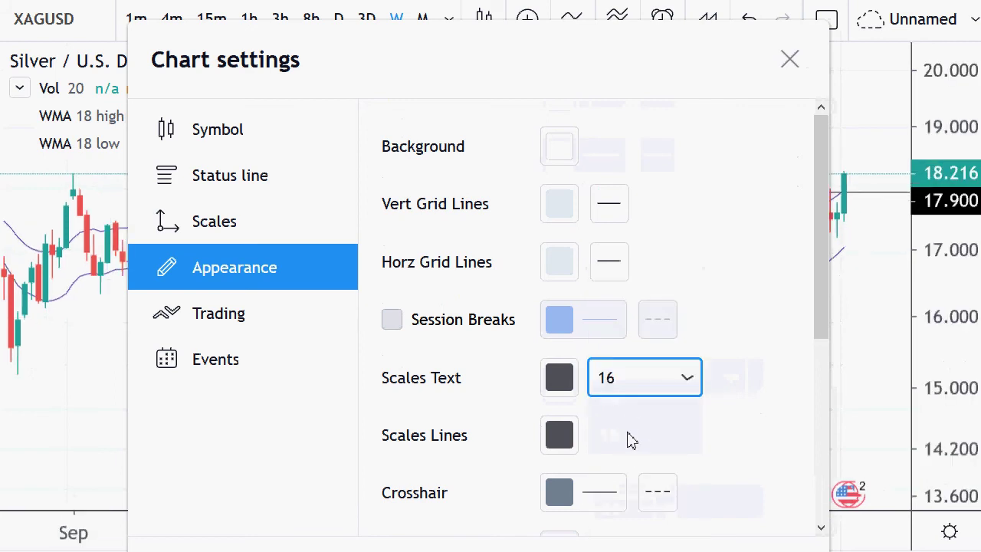
click(688, 392)
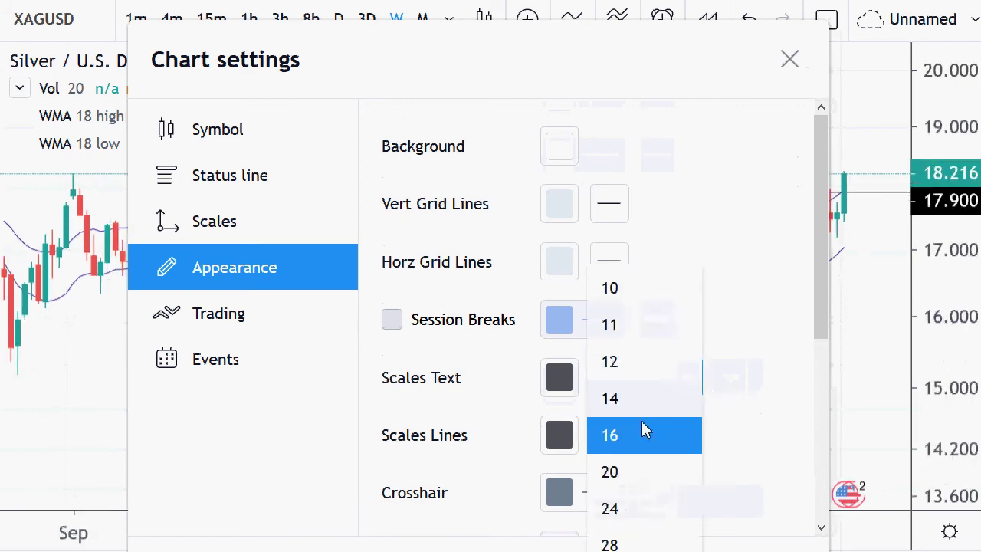
click(634, 406)
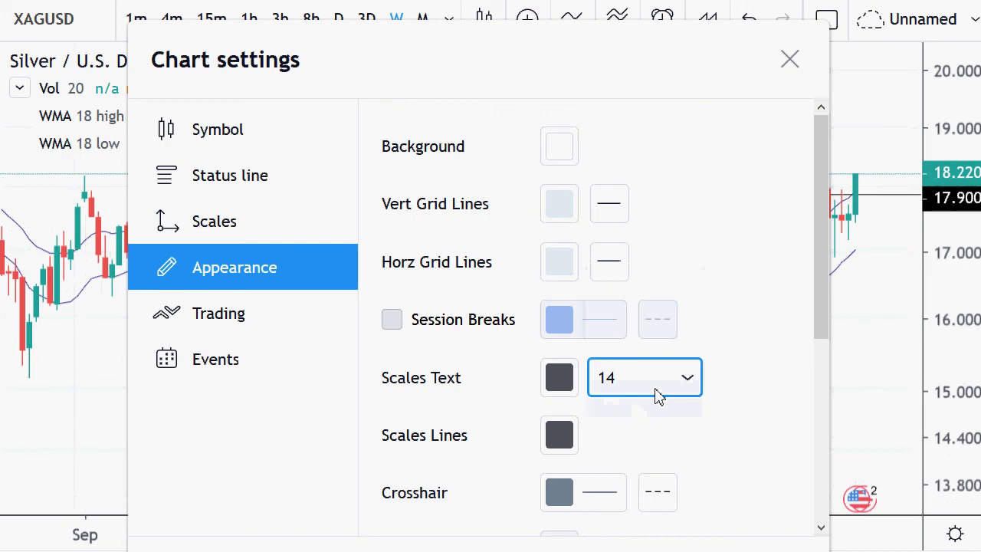
click(687, 370)
click(650, 450)
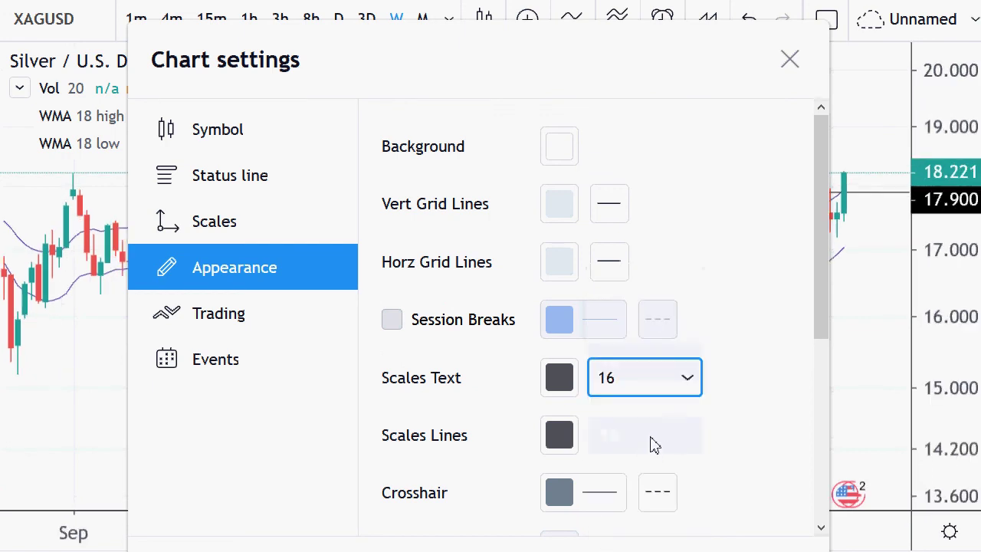
Give the chart a custom very light grey #e8e8e8 background and close settings
click(562, 156)
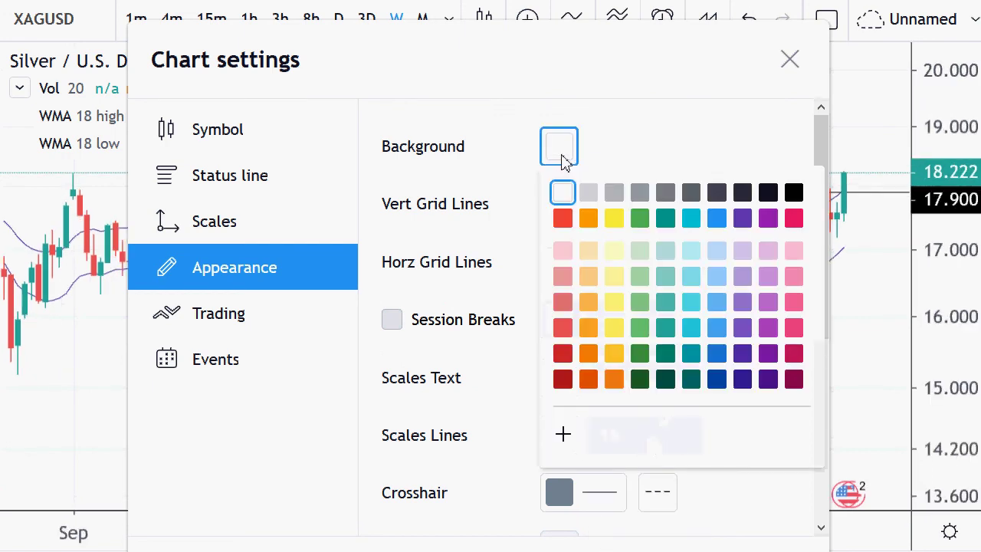
click(588, 192)
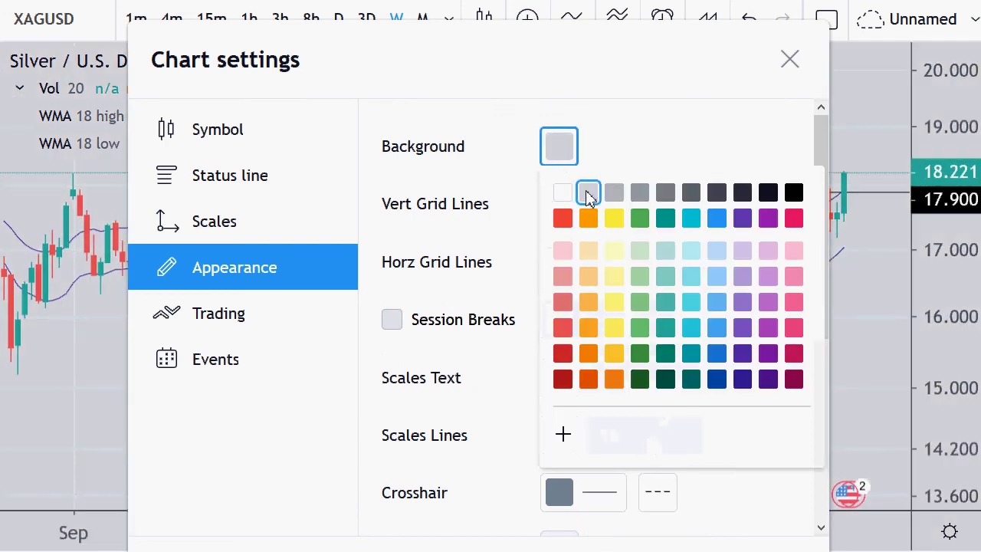
click(563, 437)
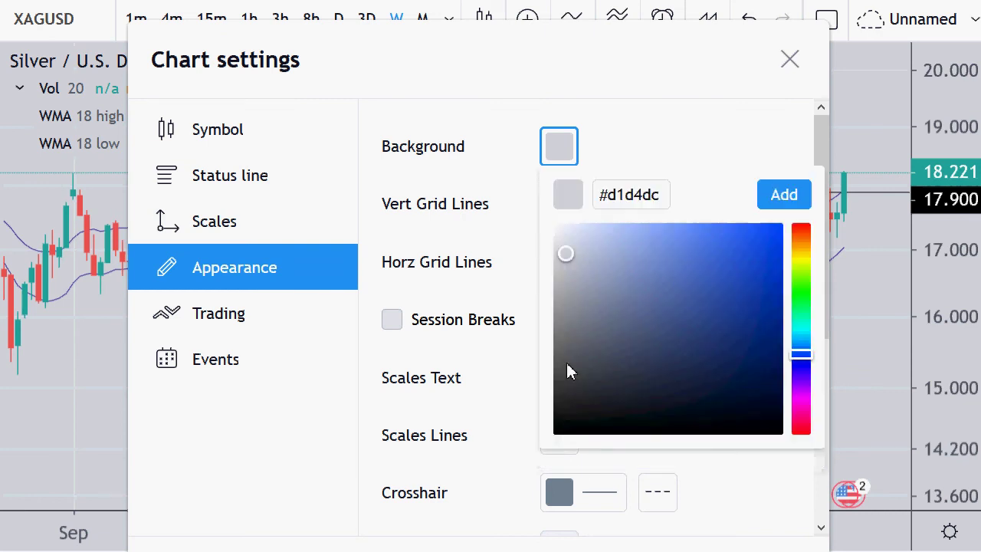
click(566, 244)
mouse_move(566, 243)
mouse_down()
mouse_move(552, 235)
mouse_move(567, 239)
mouse_move(552, 247)
mouse_up()
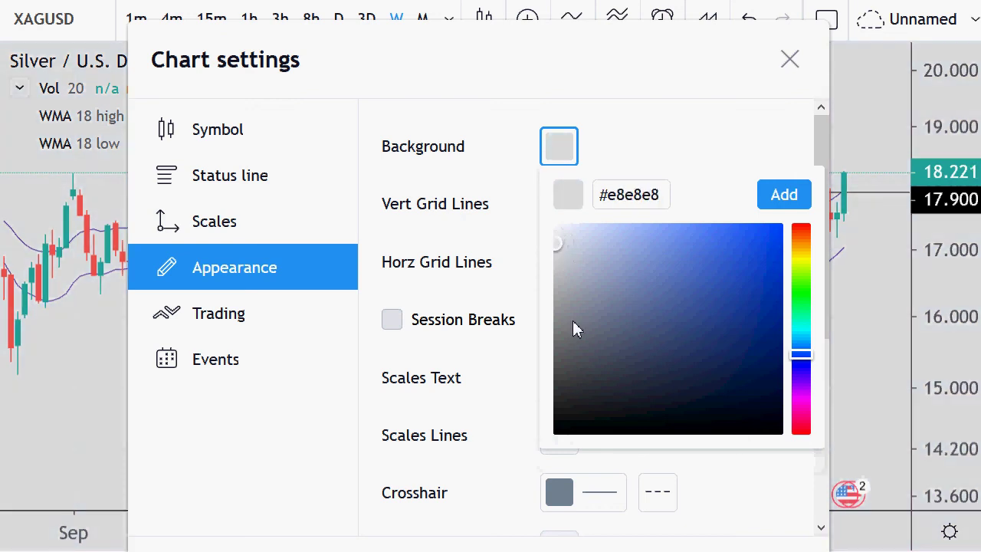
key(Escape)
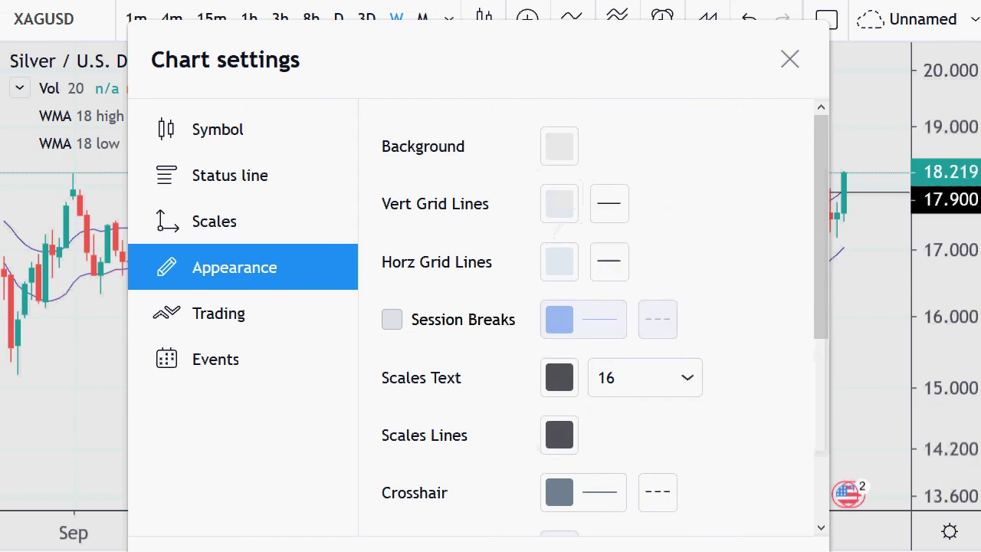
key(Escape)
Place a horizontal ray at the September 2019 candles on the weekly chart
scroll(604, 245, down, 2)
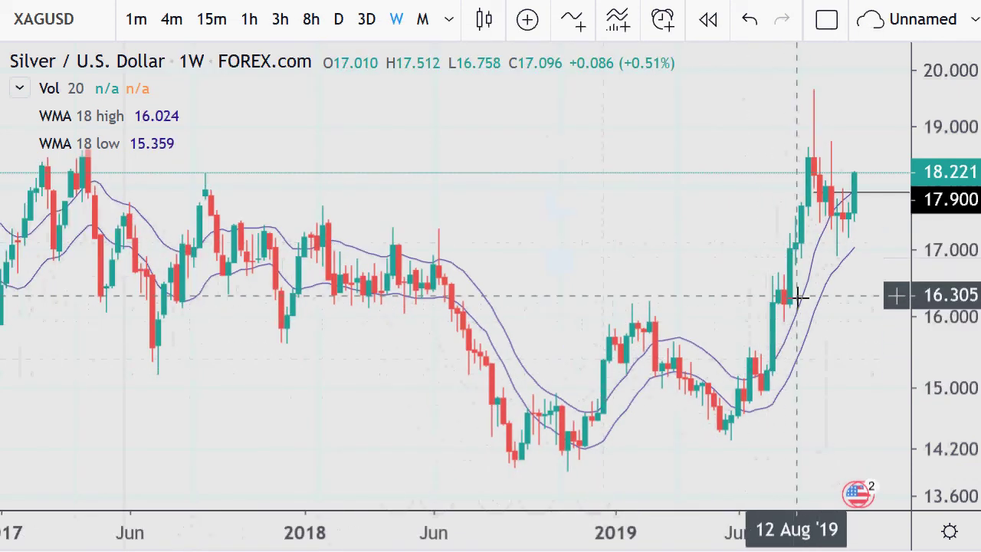
scroll(646, 350, up, 4)
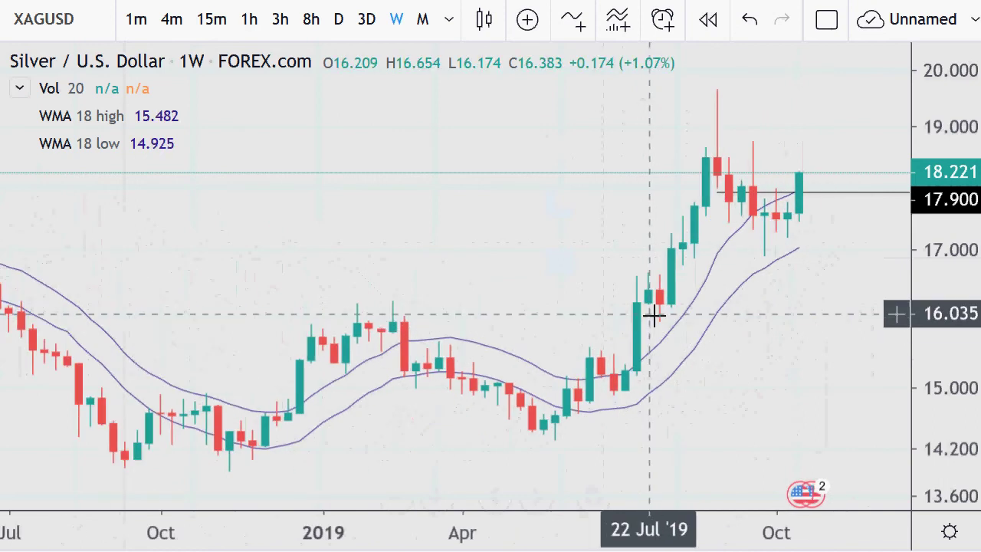
scroll(654, 314, up, 1)
scroll(687, 348, down, 3)
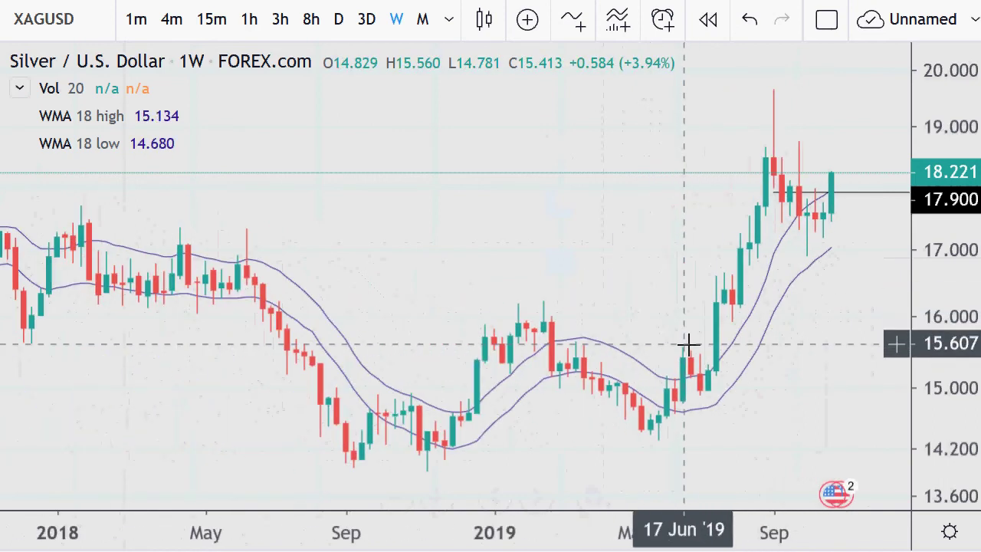
scroll(688, 347, down, 2)
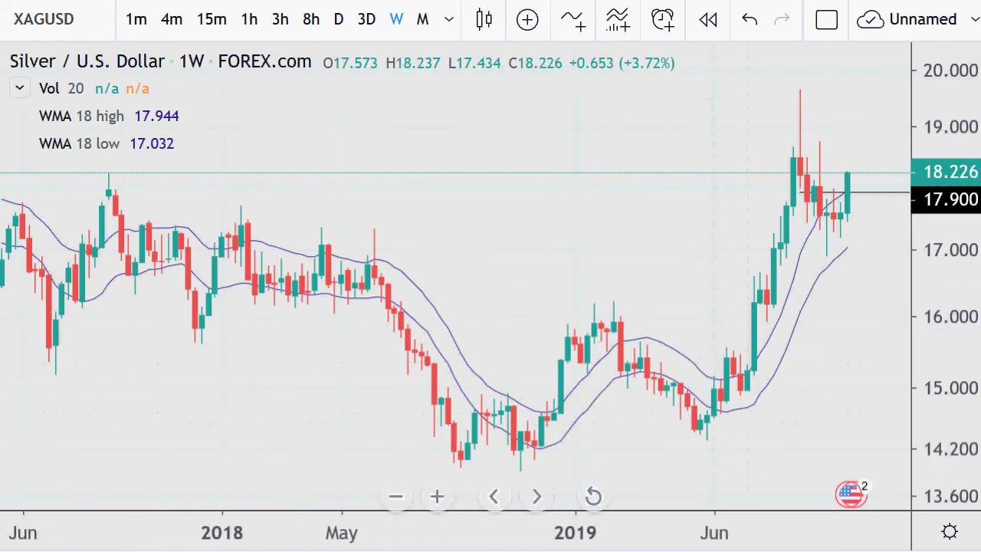
click(799, 263)
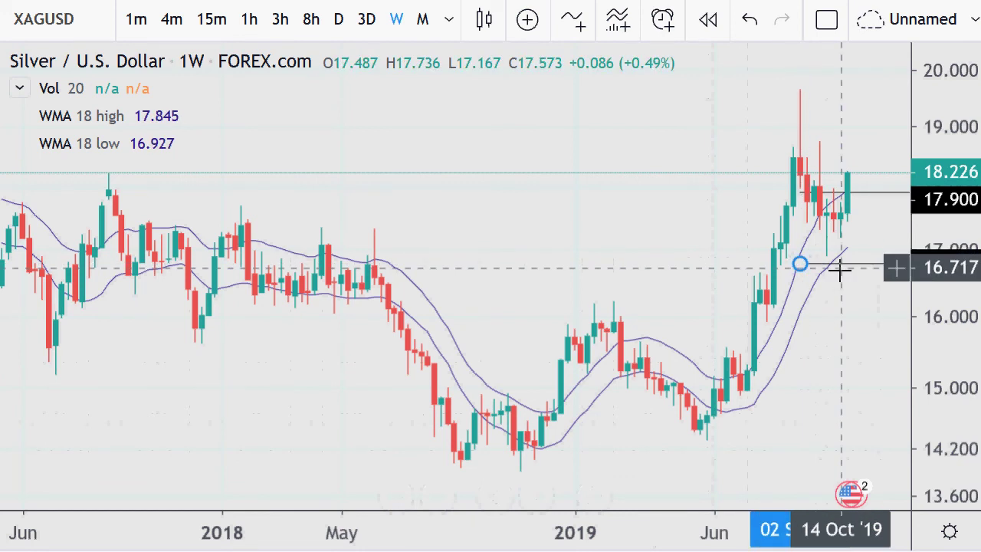
Set the new ray's price to 18.550 in its settings and confirm
right_click(840, 271)
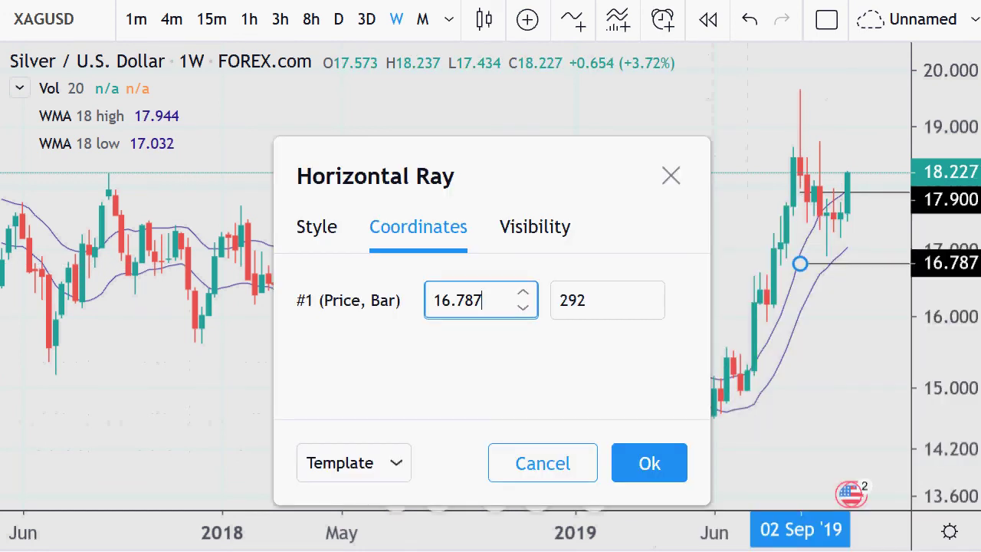
key(alt+Tab)
key(alt+Tab)
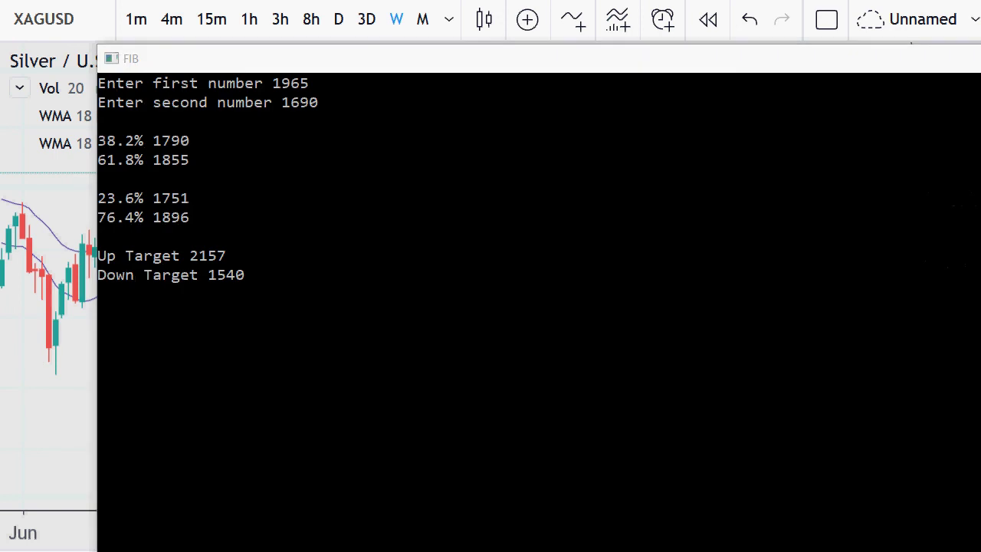
key(ctrl+a)
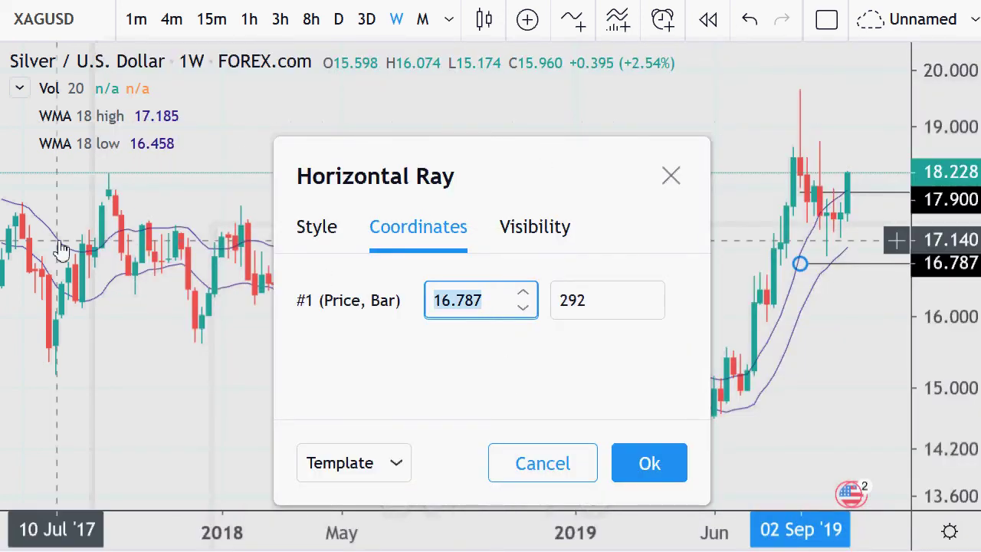
text(18.55)
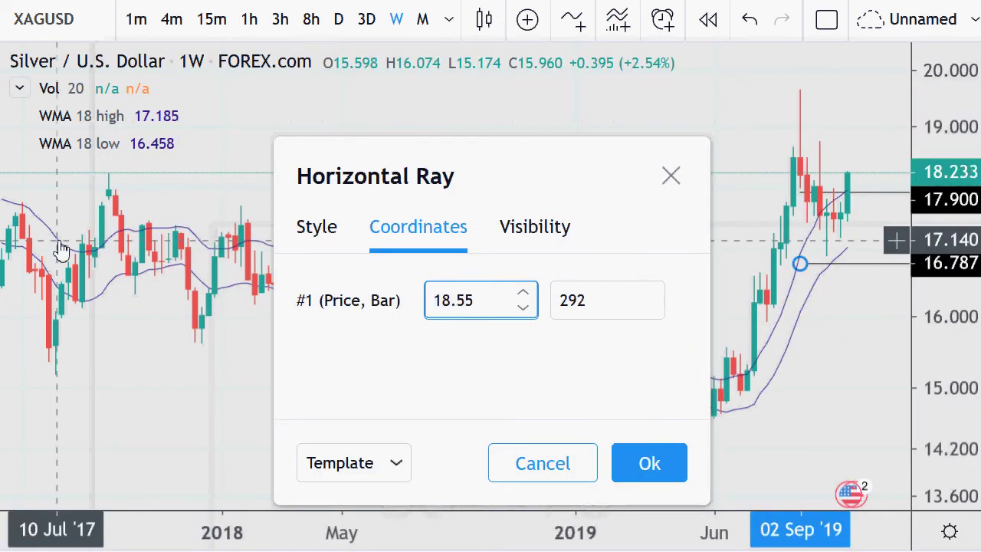
text(0)
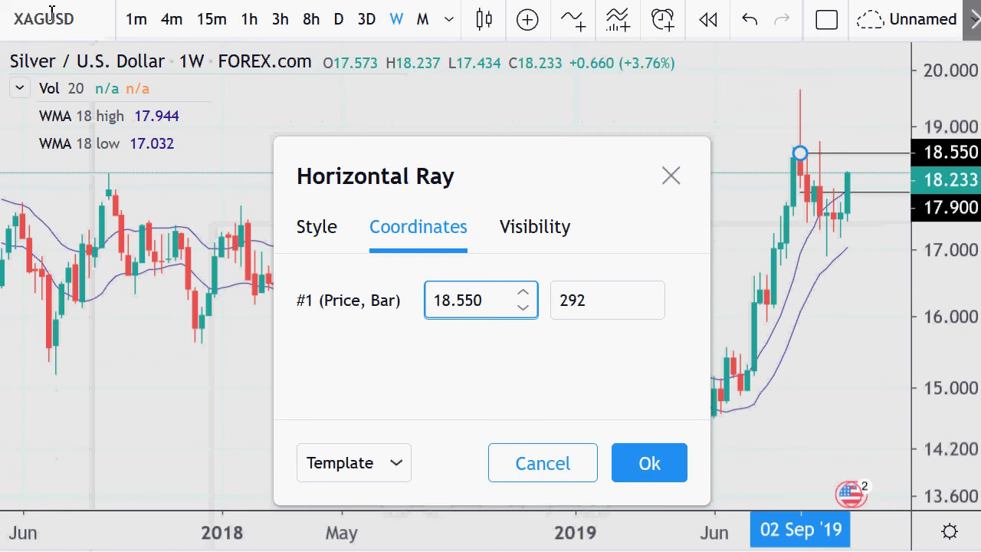
click(640, 458)
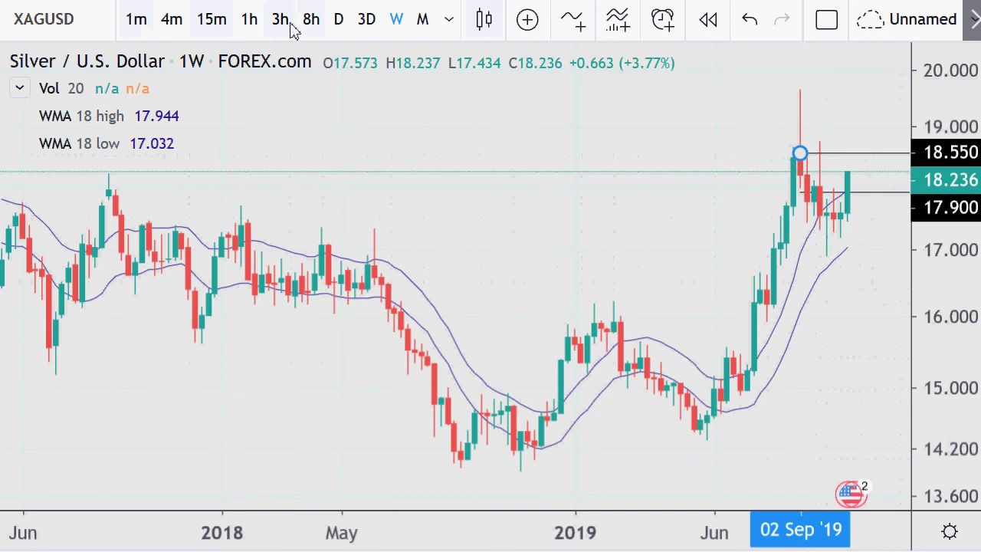
Switch to daily bars, zoom in, and sketch curves over the early-September peak and latest bar
click(339, 20)
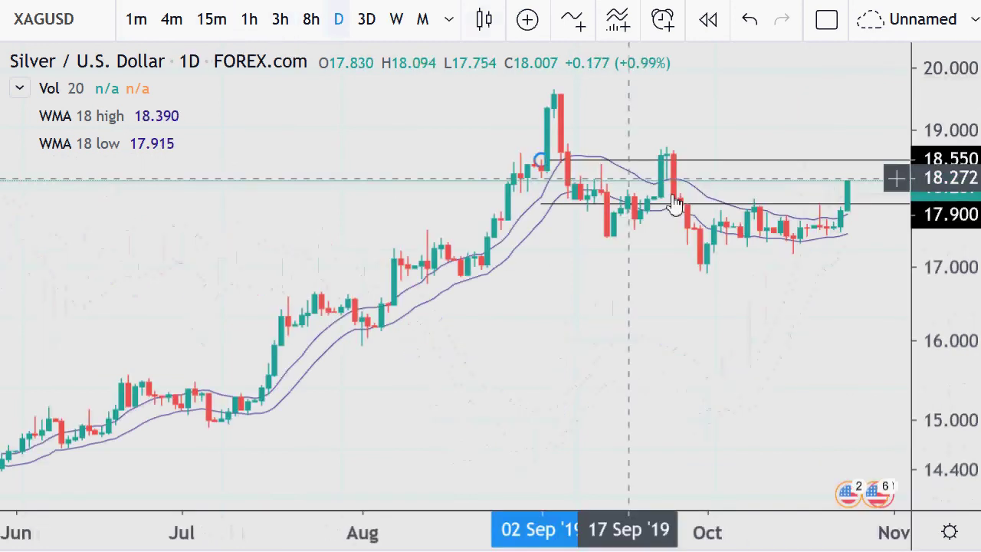
scroll(677, 211, up, 1)
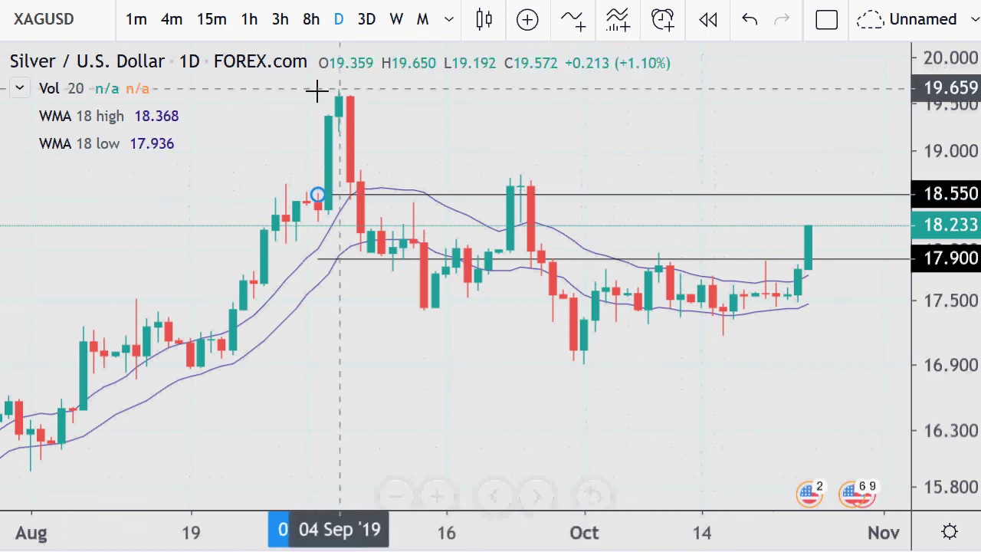
drag(301, 94, 446, 106)
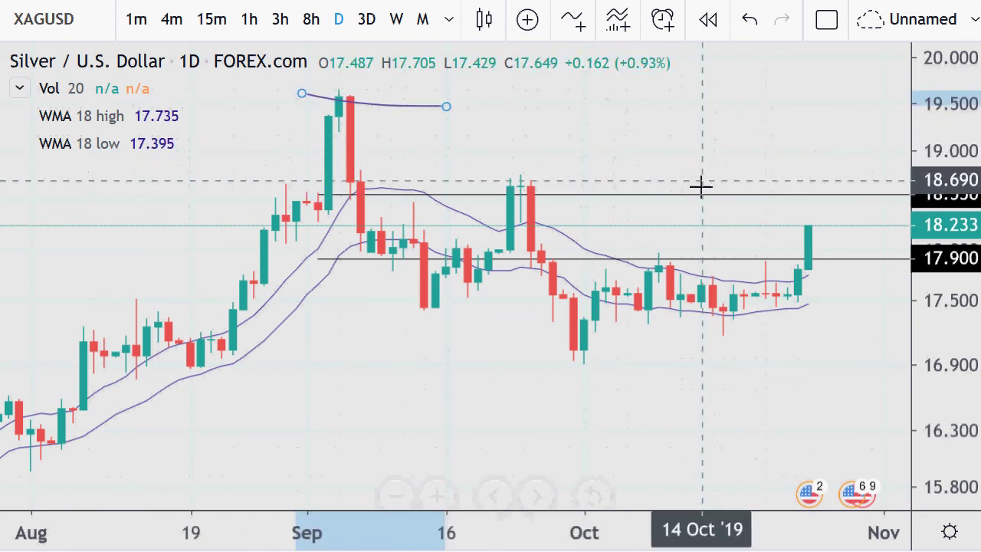
click(817, 195)
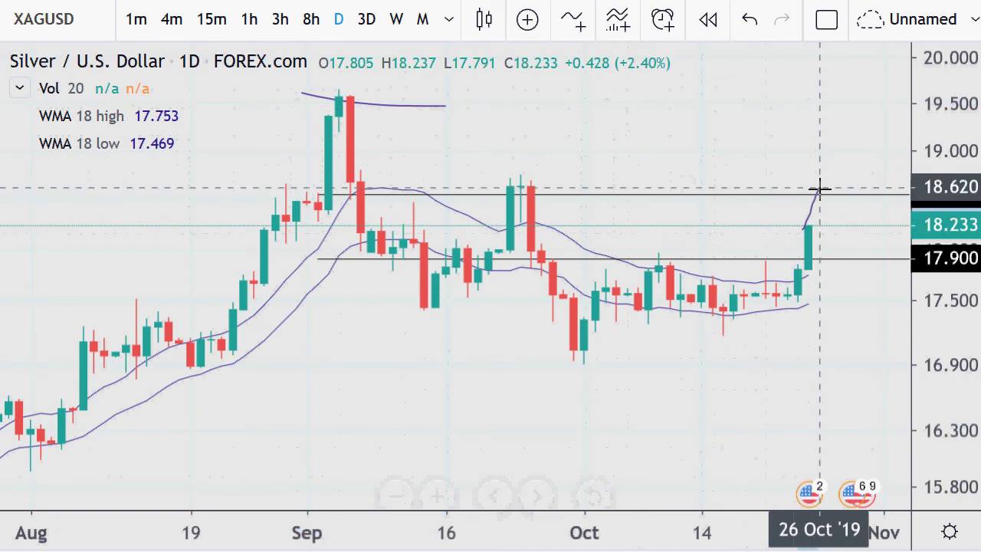
mouse_move(819, 188)
mouse_down()
mouse_move(861, 269)
mouse_move(883, 70)
mouse_up()
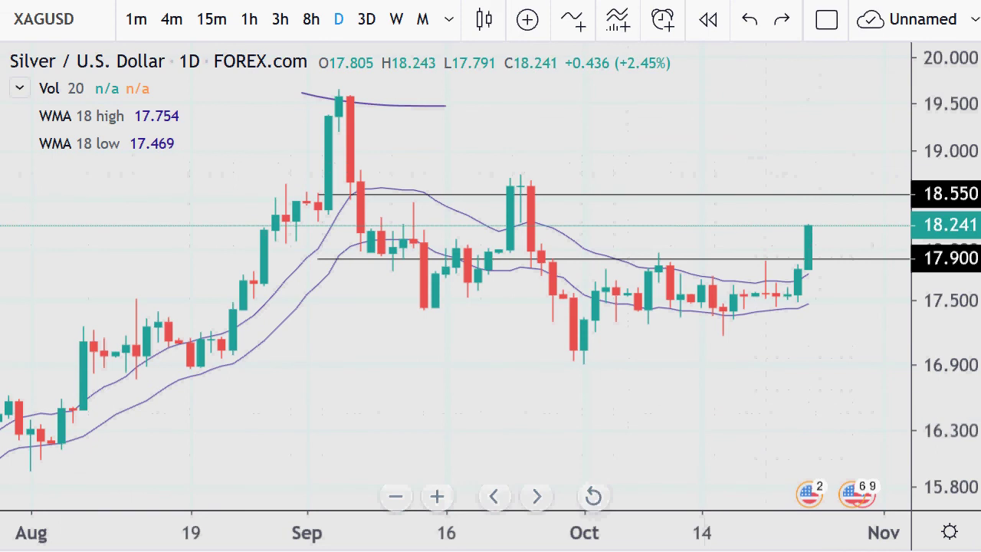
Place a horizontal ray near the late-September lows and set its price to 17.510
key(alt+Tab)
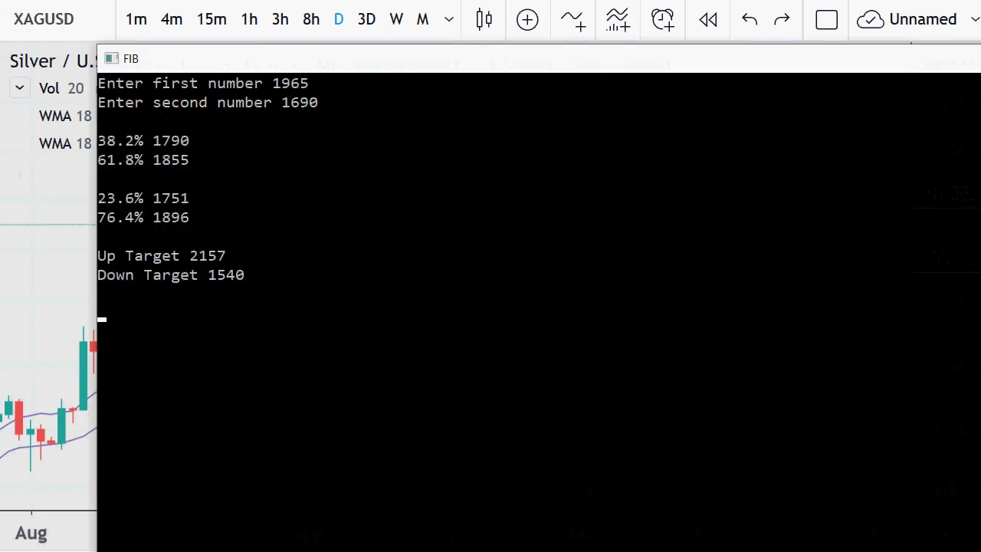
key(Return)
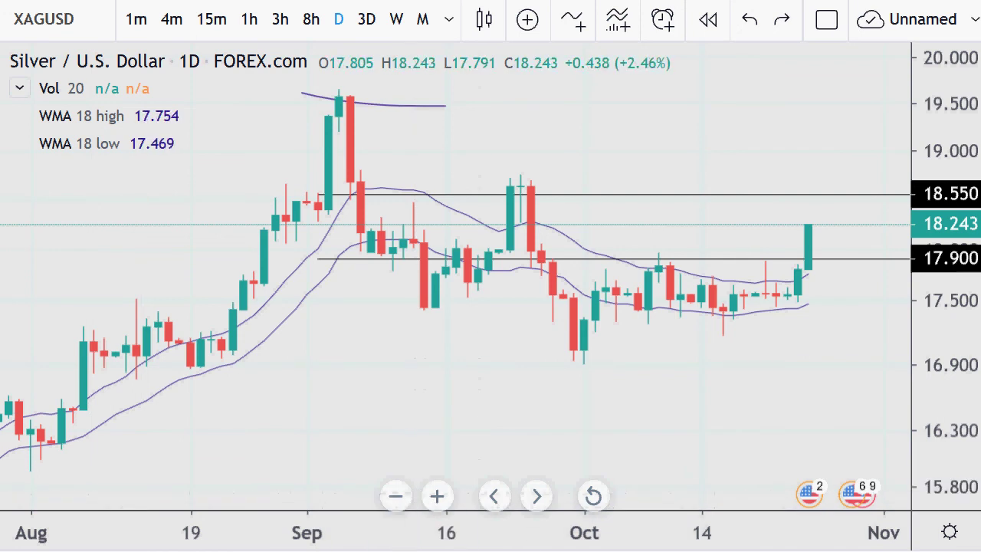
click(690, 309)
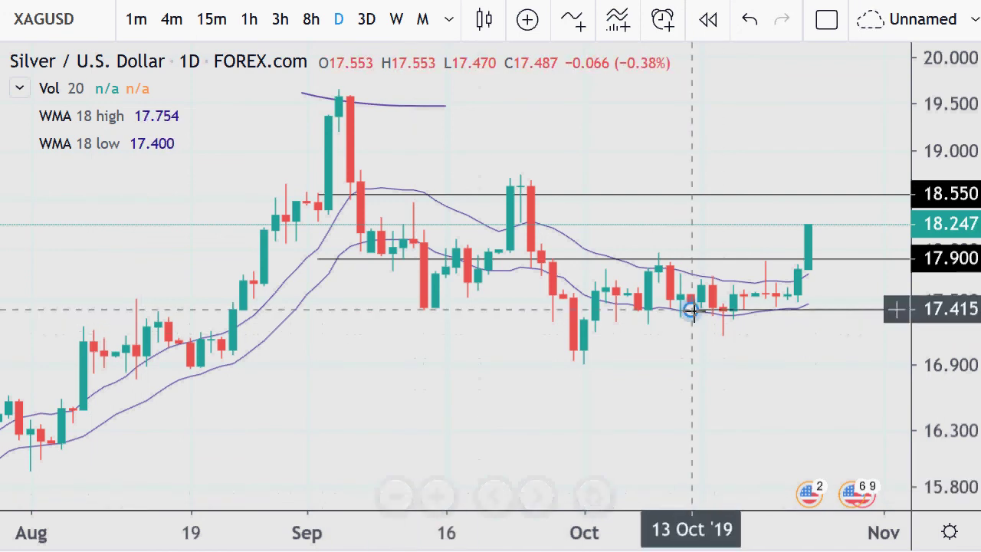
drag(796, 320, 653, 332)
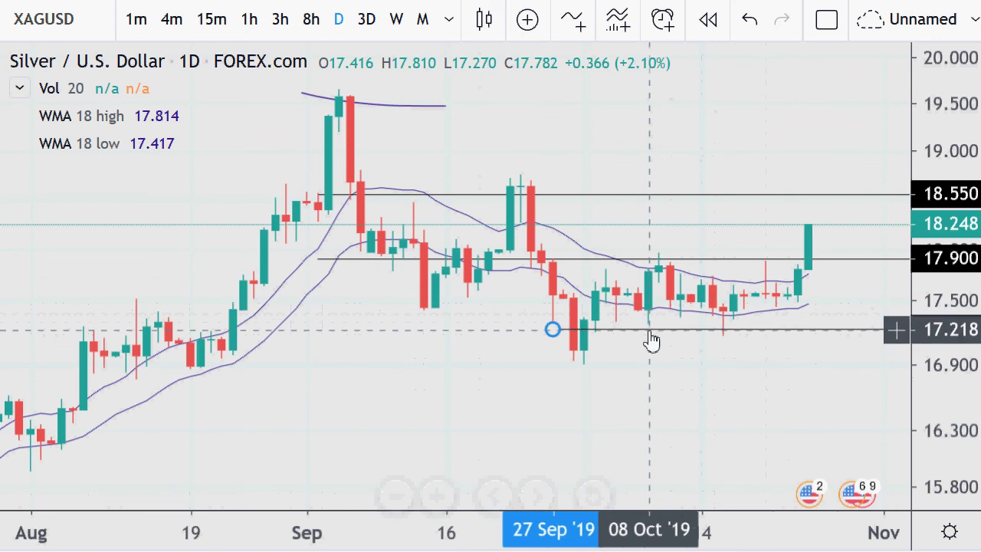
right_click(649, 332)
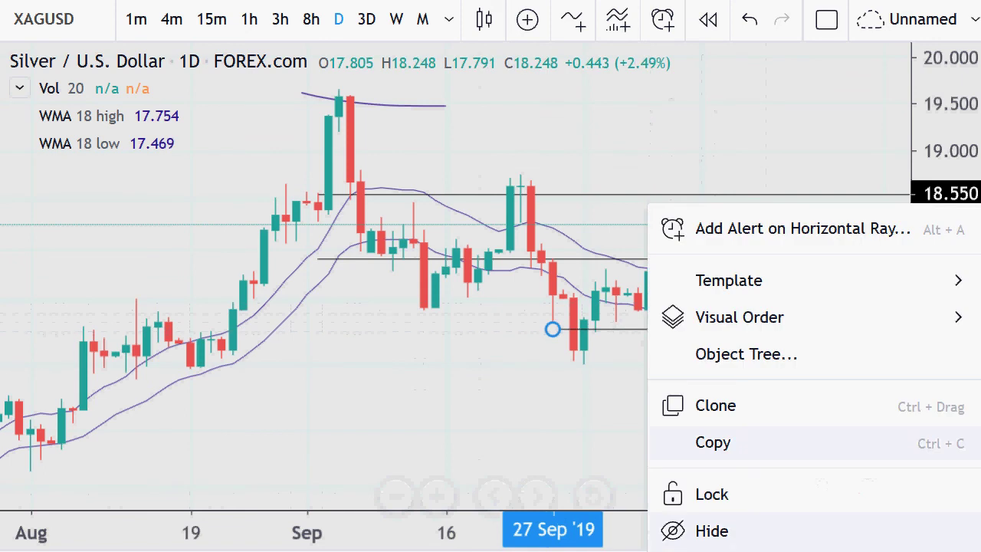
click(713, 548)
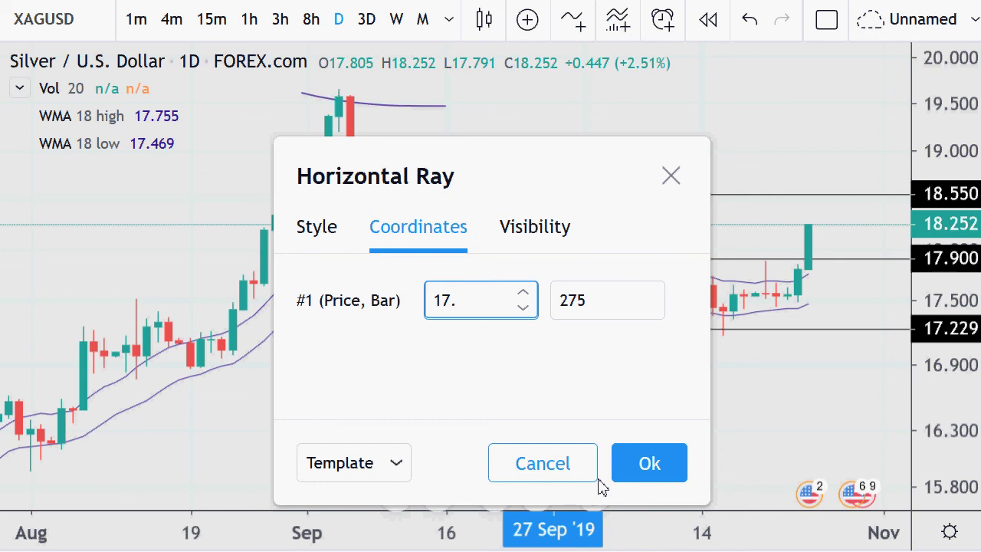
text(17.510)
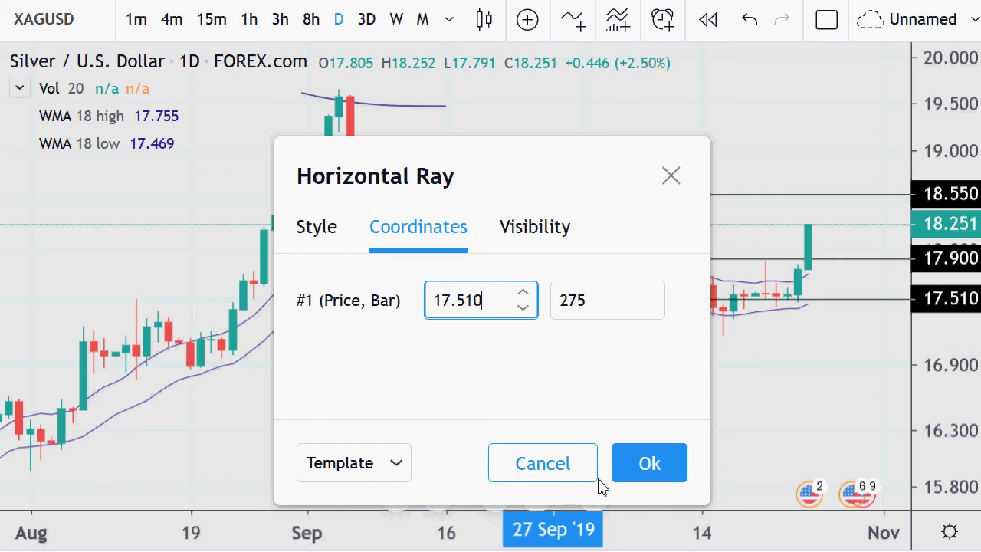
click(796, 337)
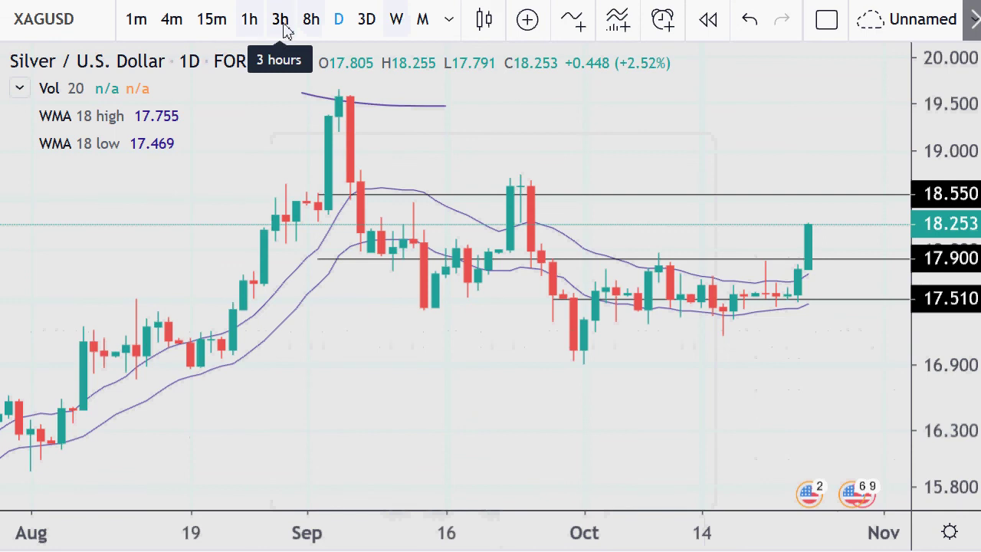
Switch to the 1h timeframe, then zoom out and back in on the hourly candles
click(250, 19)
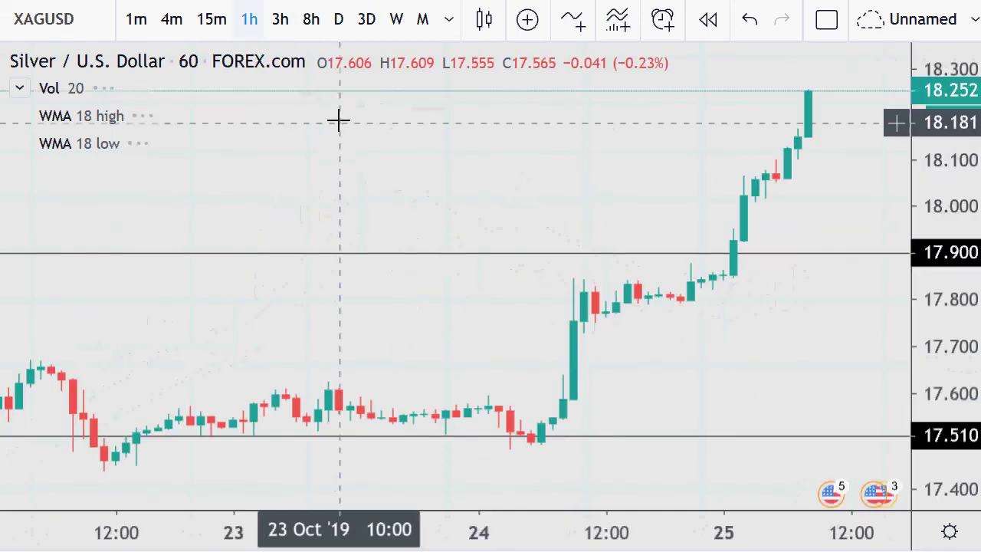
scroll(338, 116, down, 3)
scroll(337, 117, down, 3)
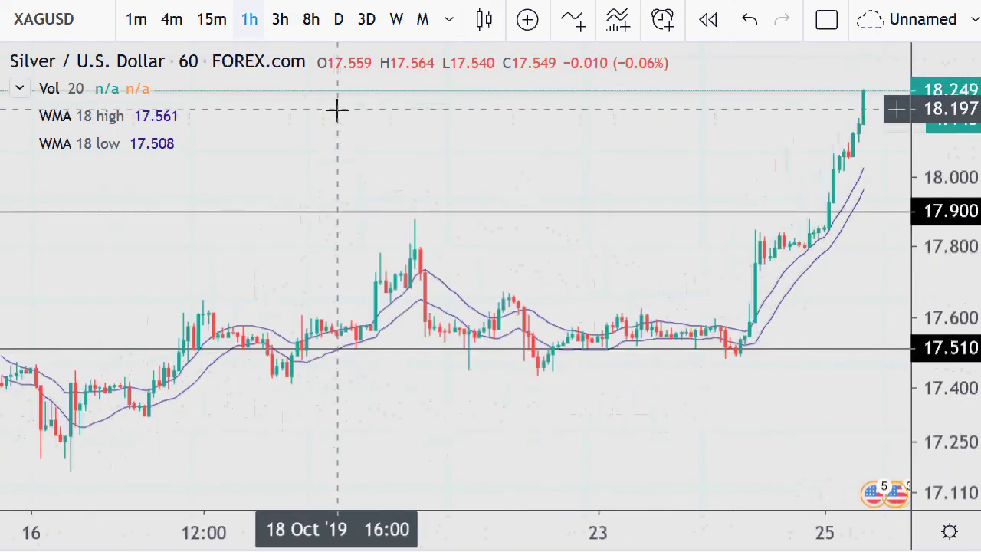
scroll(337, 110, down, 2)
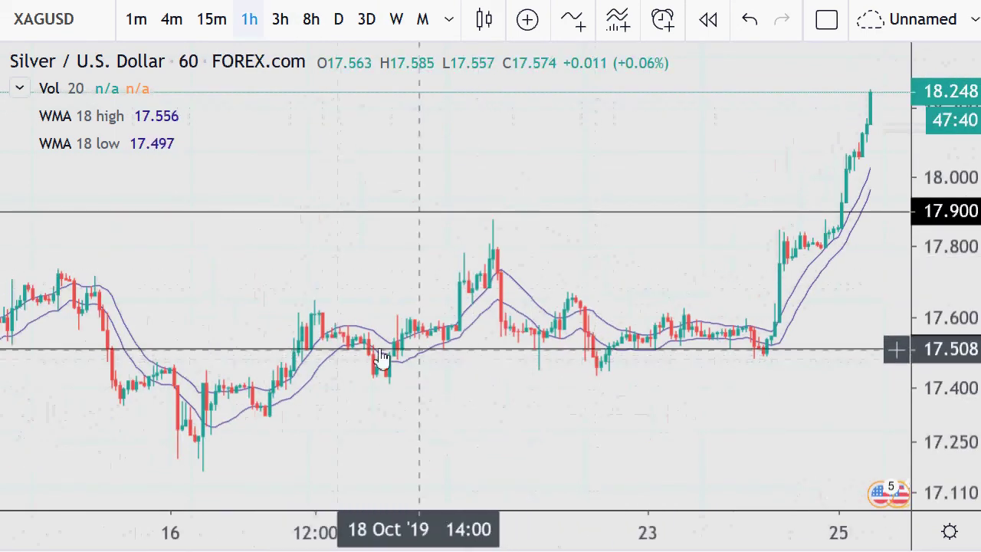
scroll(473, 291, down, 5)
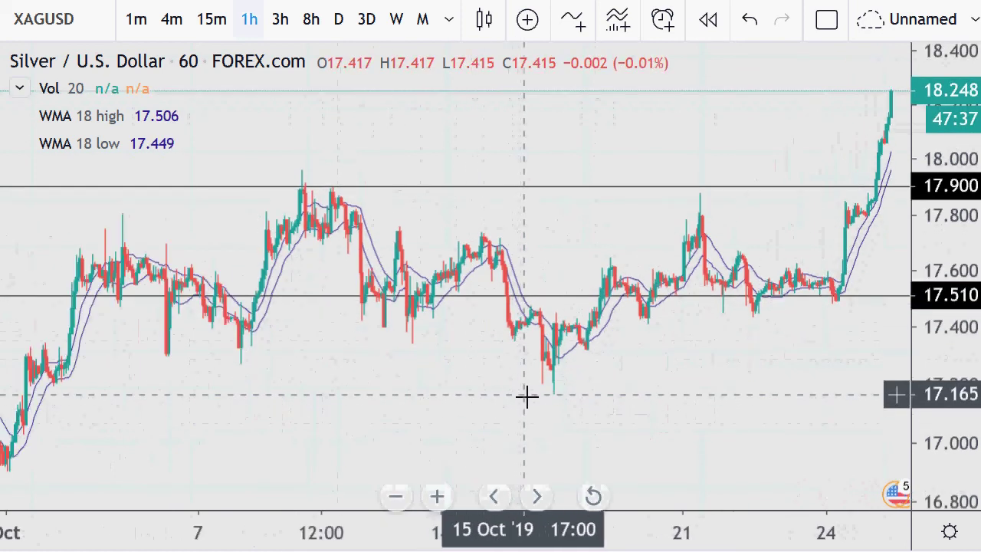
scroll(526, 395, down, 2)
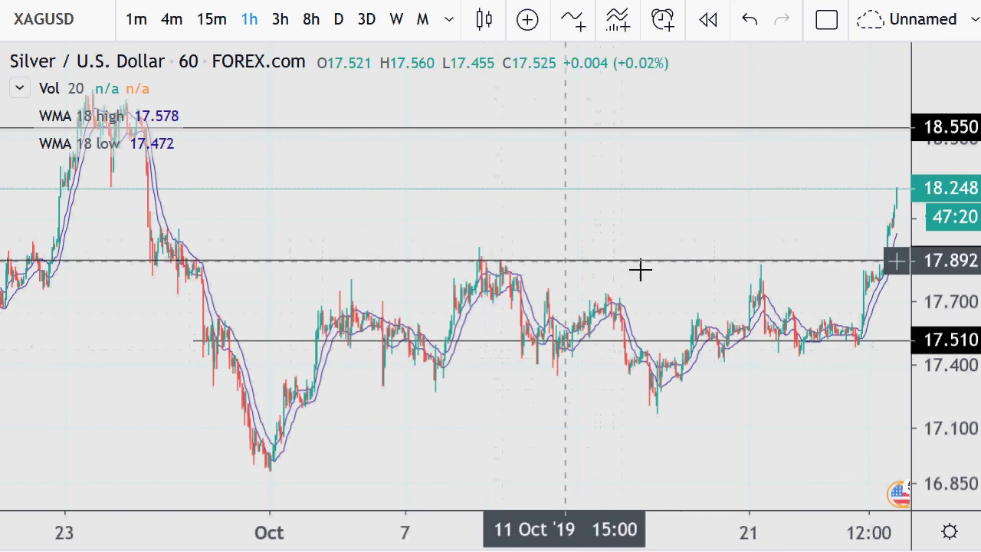
scroll(718, 295, up, 5)
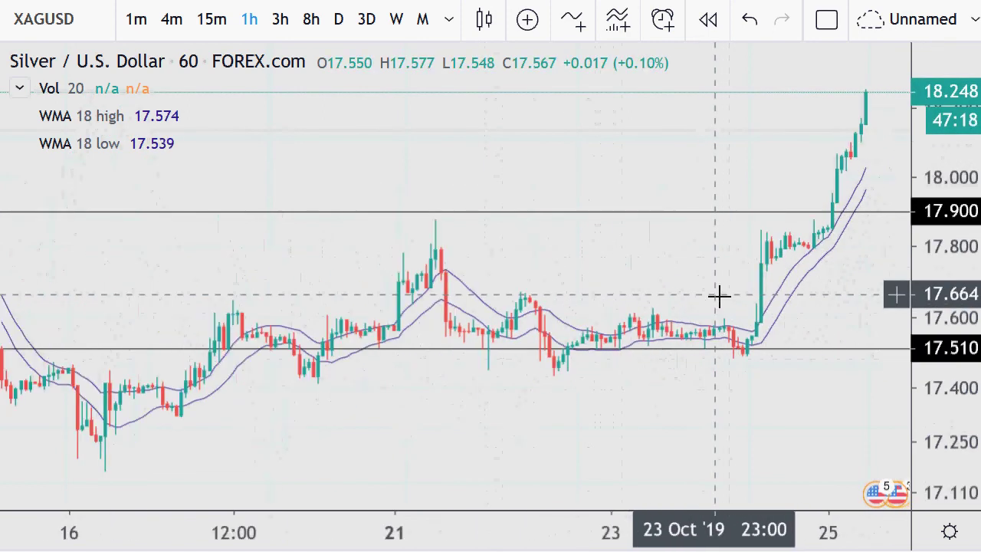
scroll(718, 295, up, 1)
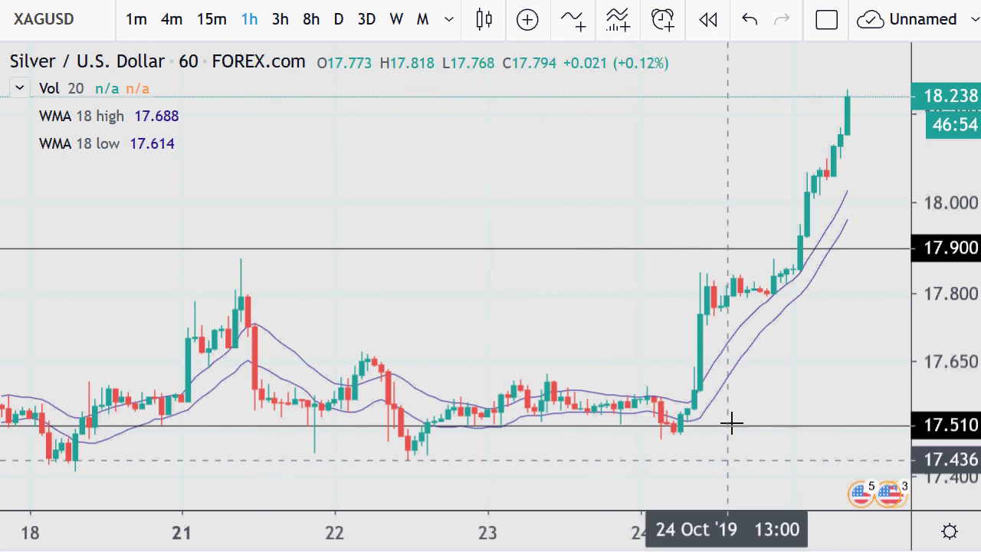
mouse_move(744, 284)
mouse_down()
mouse_move(748, 241)
mouse_move(775, 297)
mouse_move(793, 285)
mouse_up()
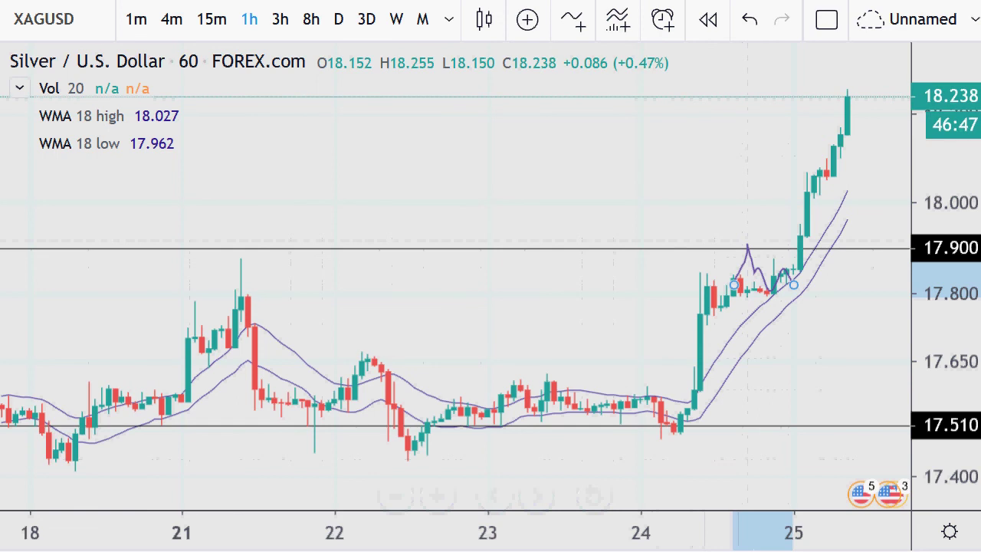
click(787, 363)
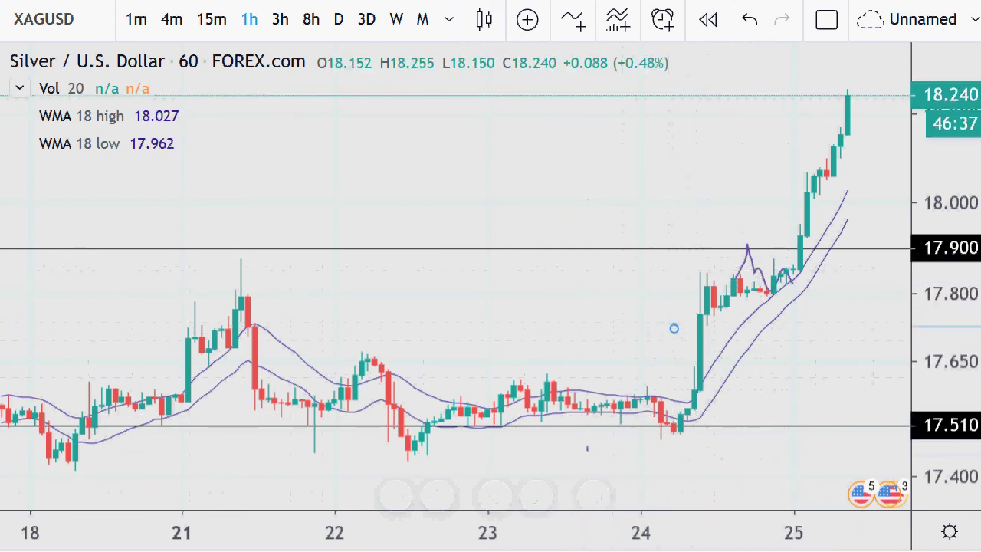
drag(759, 261, 684, 287)
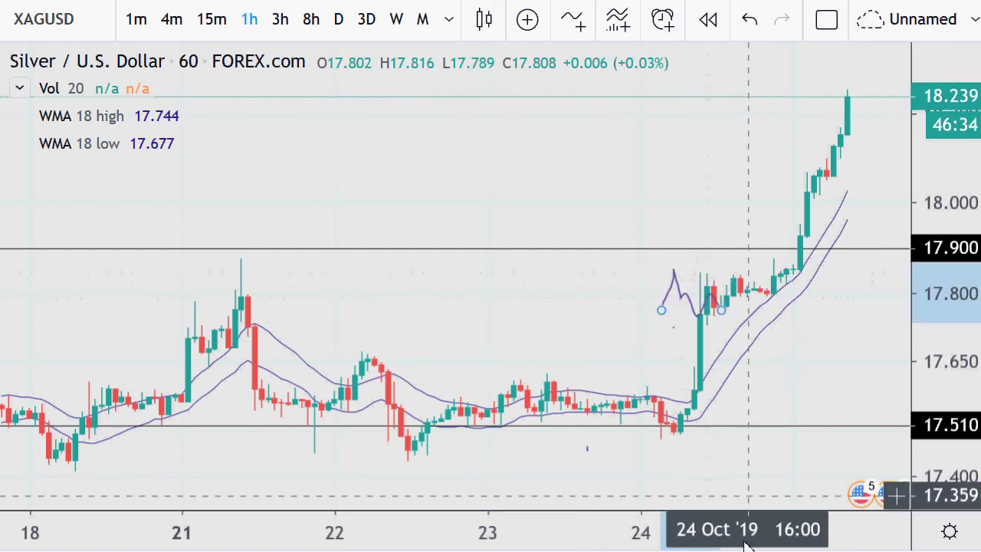
key(Delete)
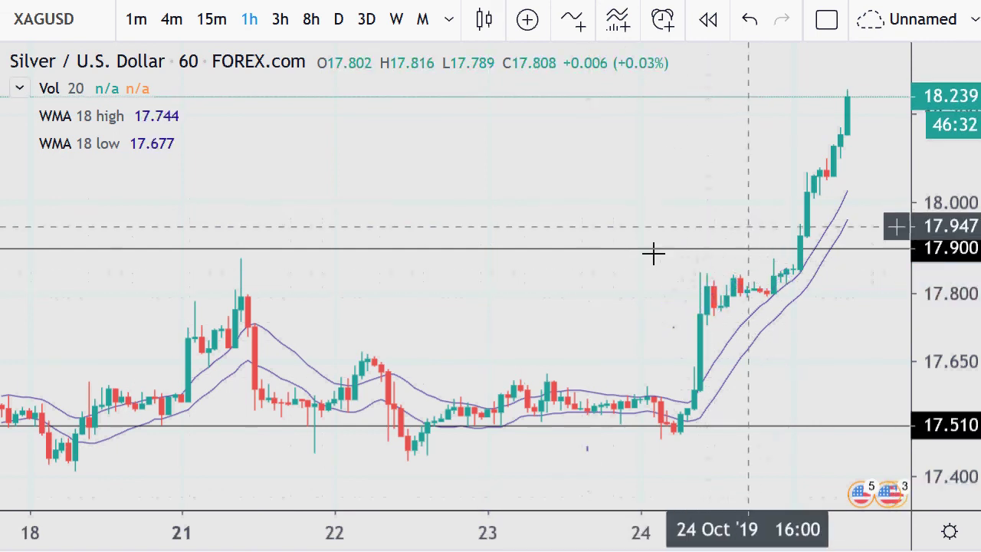
Zoom the hourly chart out until August through October, including the September peak, is visible
scroll(759, 273, down, 3)
scroll(766, 274, down, 2)
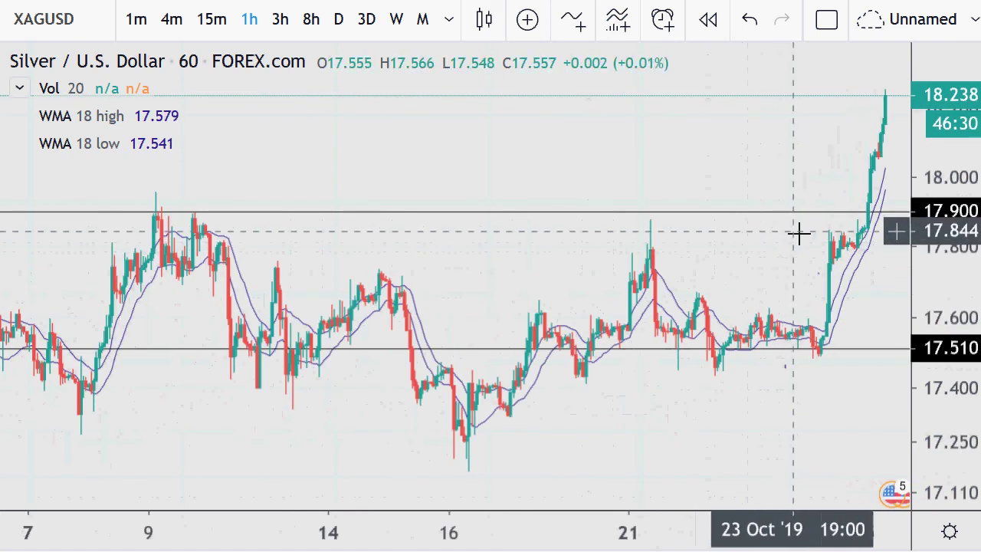
scroll(799, 230, down, 2)
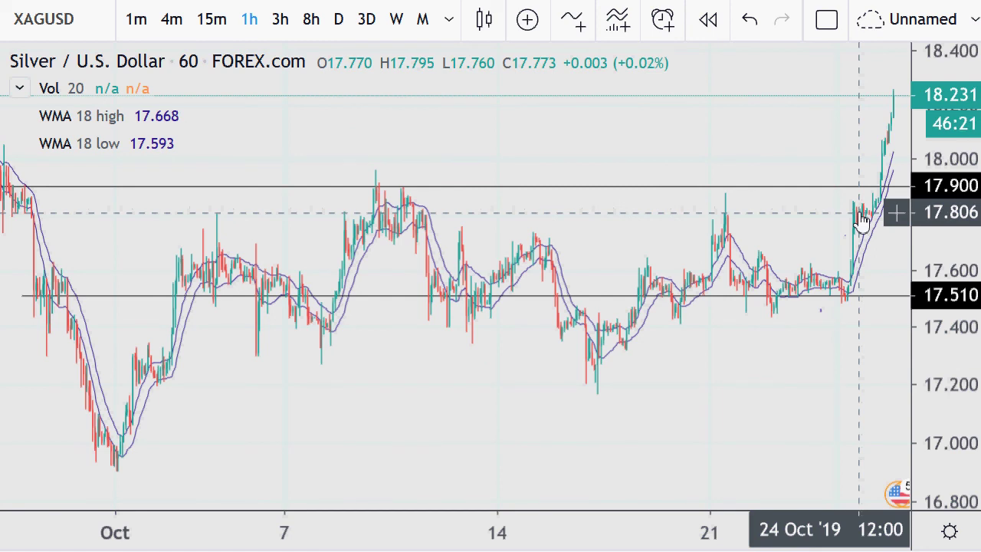
scroll(862, 220, down, 5)
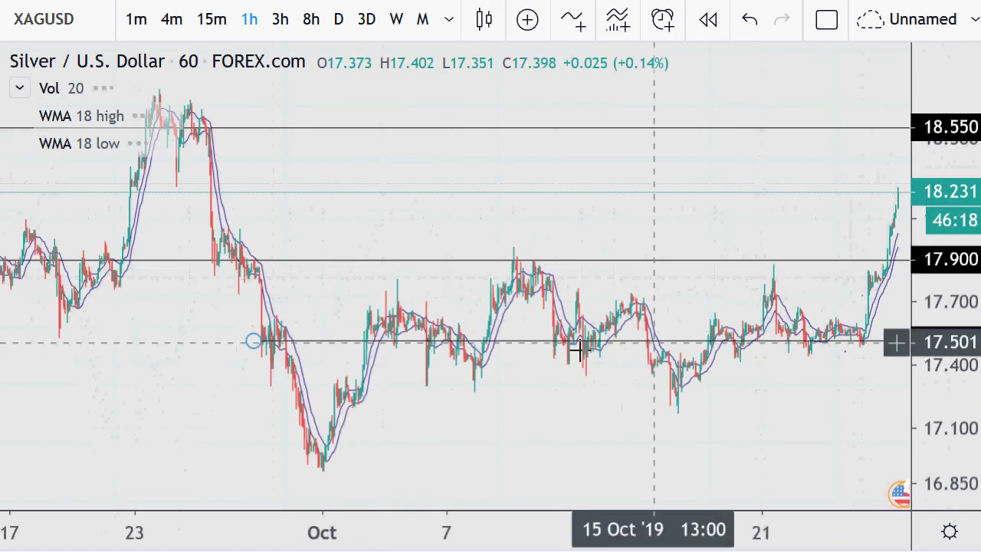
scroll(750, 238, down, 2)
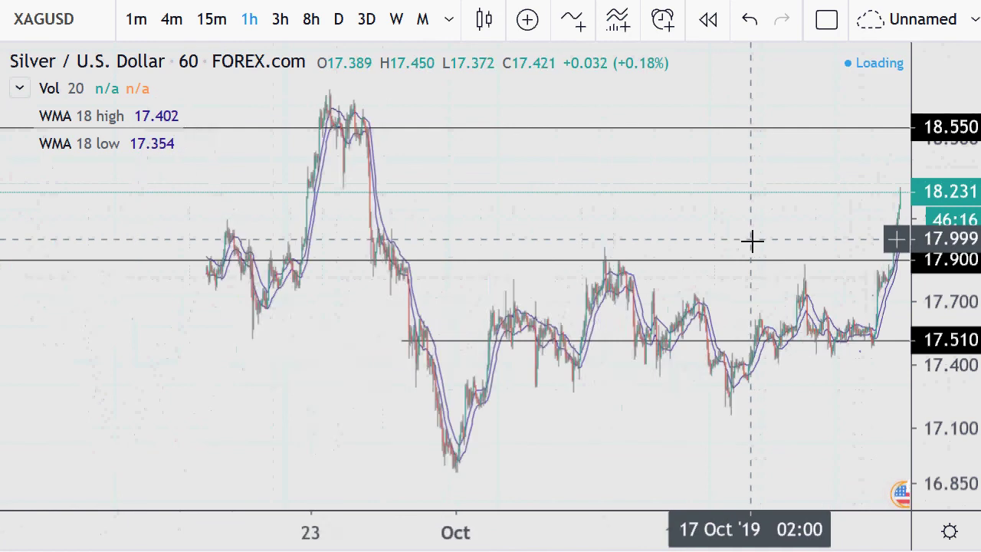
scroll(751, 239, down, 1)
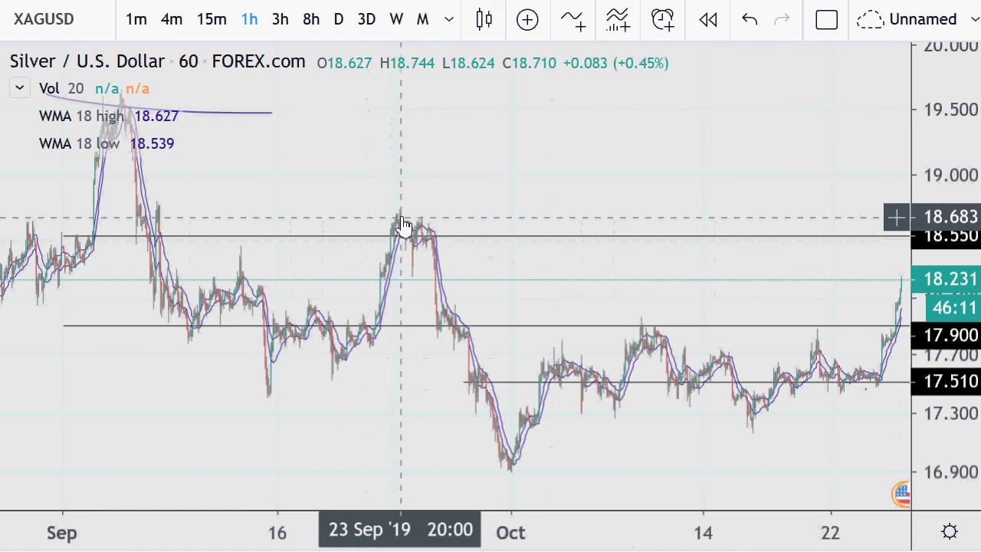
scroll(548, 221, down, 1)
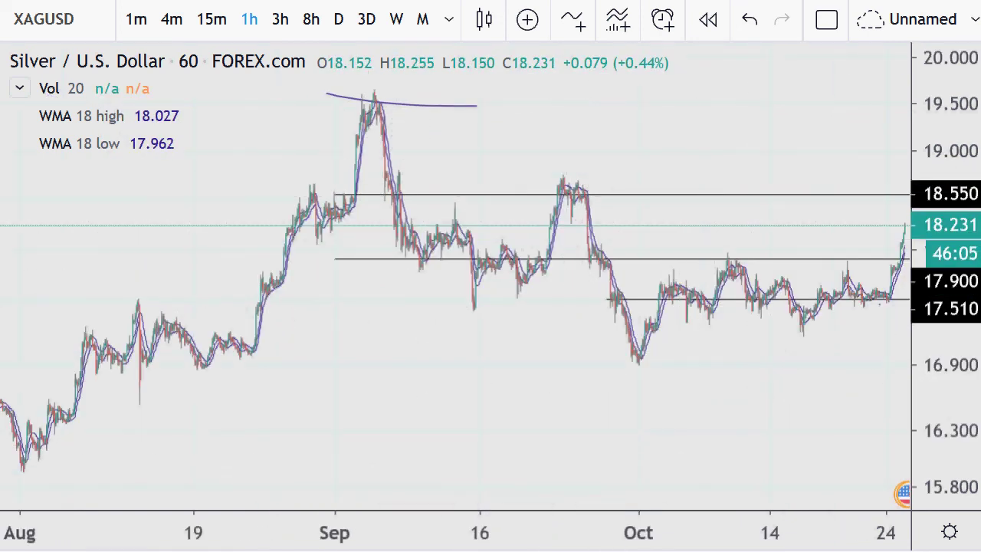
Scribble brush strokes around the September peak and the 19.1–19.2 level
mouse_move(475, 96)
mouse_down()
mouse_move(379, 82)
mouse_move(454, 77)
mouse_up()
drag(708, 131, 780, 131)
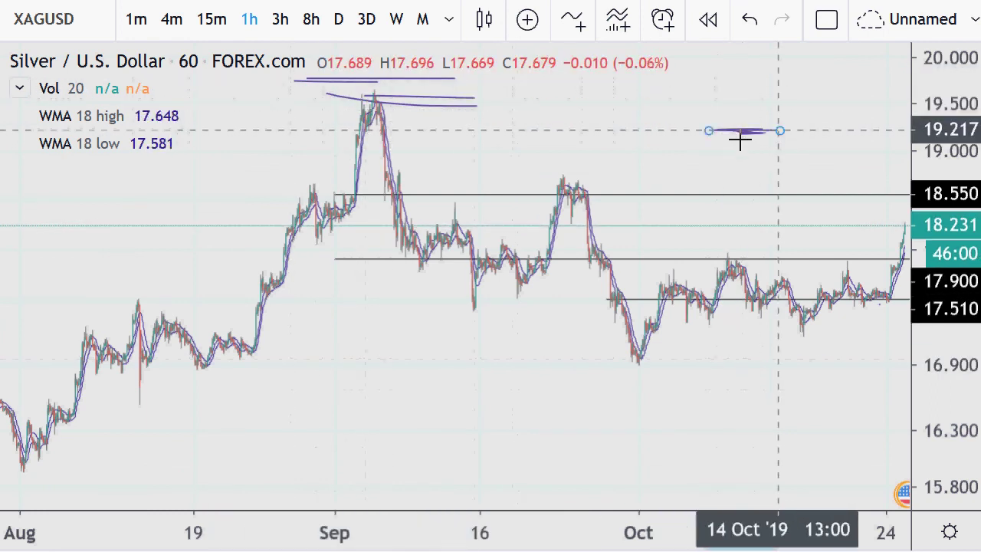
drag(834, 145, 692, 145)
drag(898, 134, 788, 130)
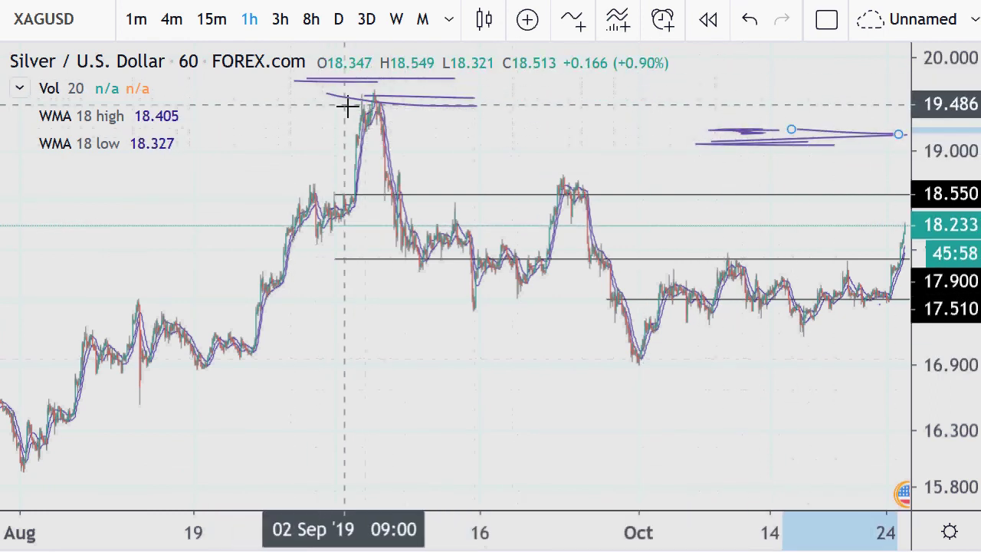
drag(346, 107, 904, 95)
drag(825, 132, 870, 66)
mouse_move(774, 138)
mouse_down()
mouse_move(832, 67)
mouse_move(749, 134)
mouse_move(751, 72)
mouse_move(682, 125)
mouse_move(690, 71)
mouse_move(588, 119)
mouse_move(576, 86)
mouse_up()
mouse_move(499, 122)
mouse_down()
mouse_move(538, 81)
mouse_move(507, 87)
mouse_up()
drag(420, 120, 462, 93)
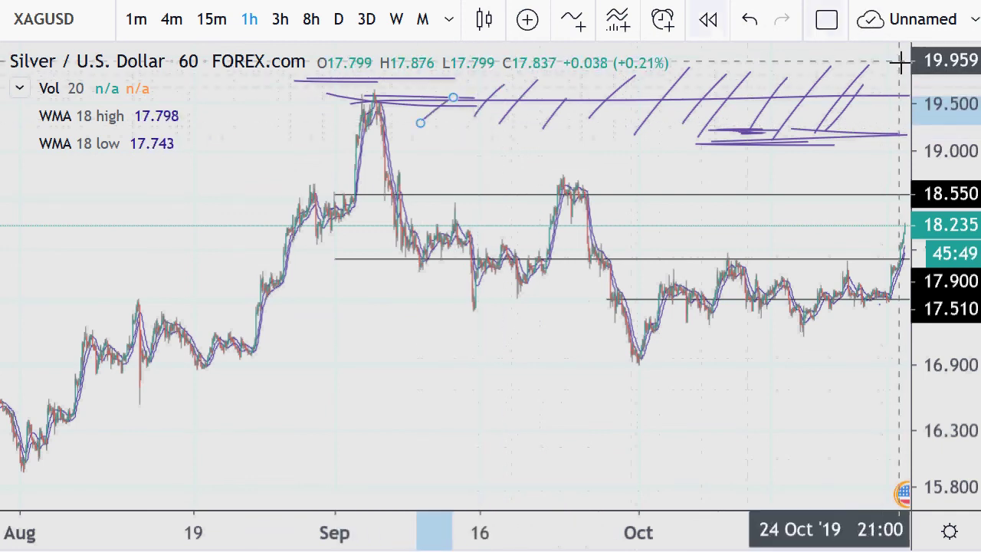
click(886, 122)
click(814, 134)
click(869, 66)
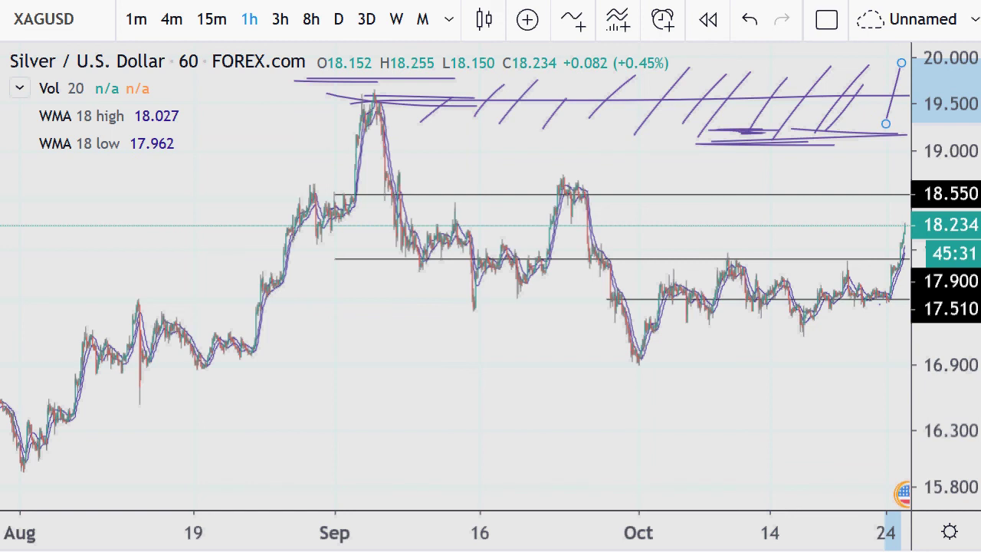
Remove all drawings from the chart and switch it to daily candles
right_click(390, 363)
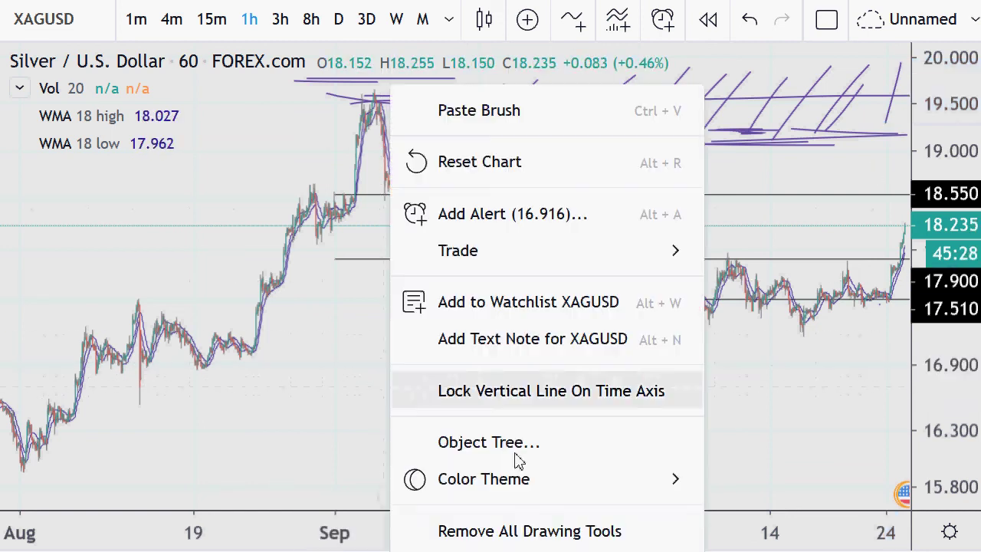
click(526, 538)
scroll(499, 471, down, 1)
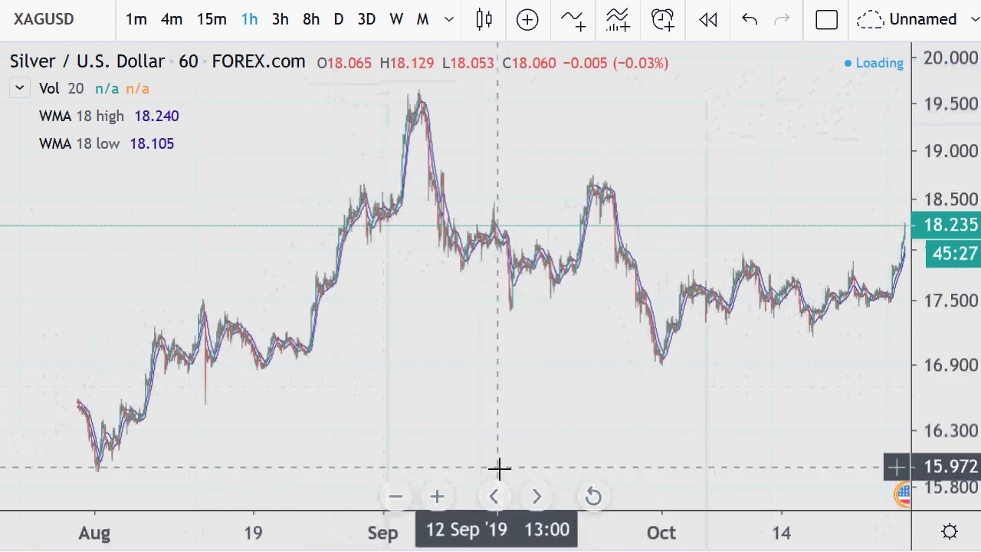
click(339, 20)
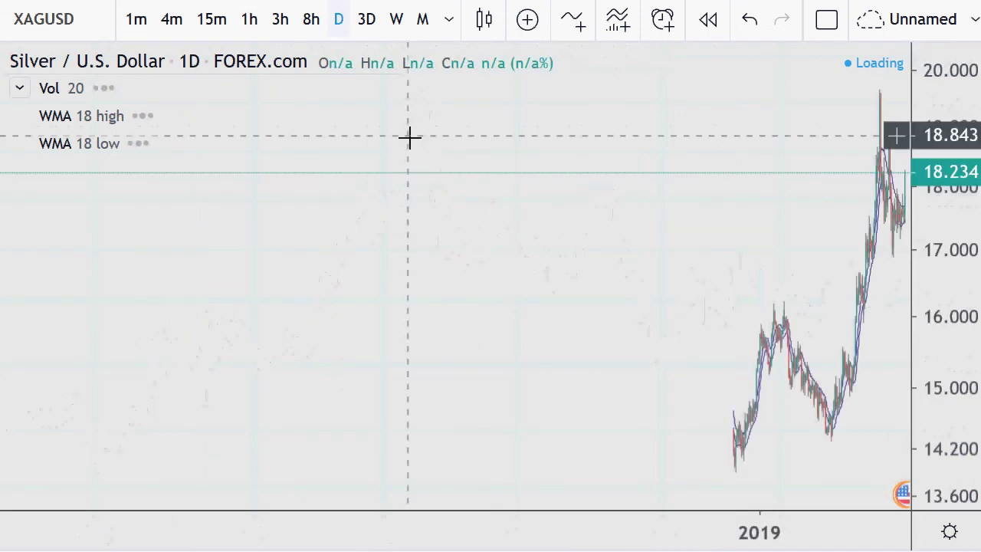
Pan back through history to 2010 and zoom in on the July–December 2010 rally
drag(240, 253, 713, 236)
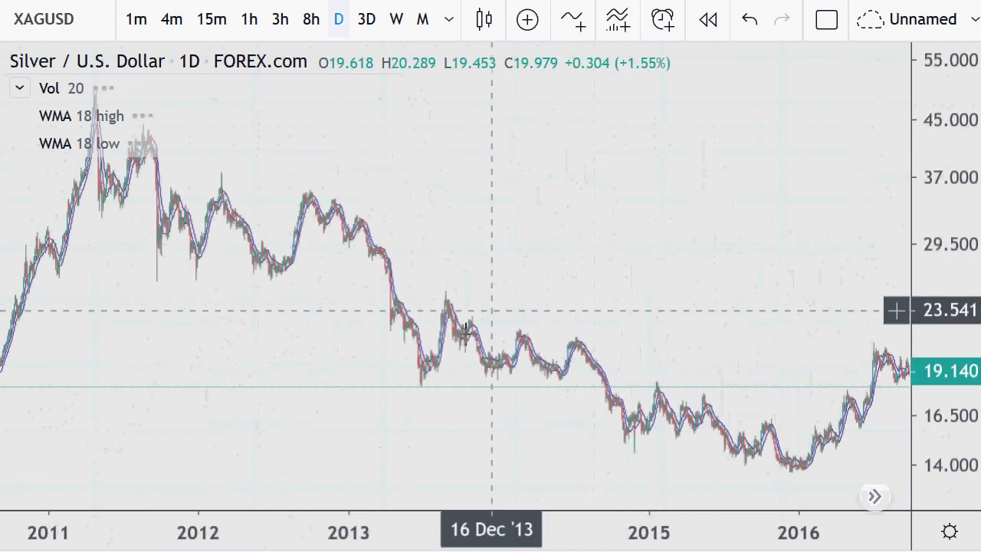
drag(212, 422, 562, 337)
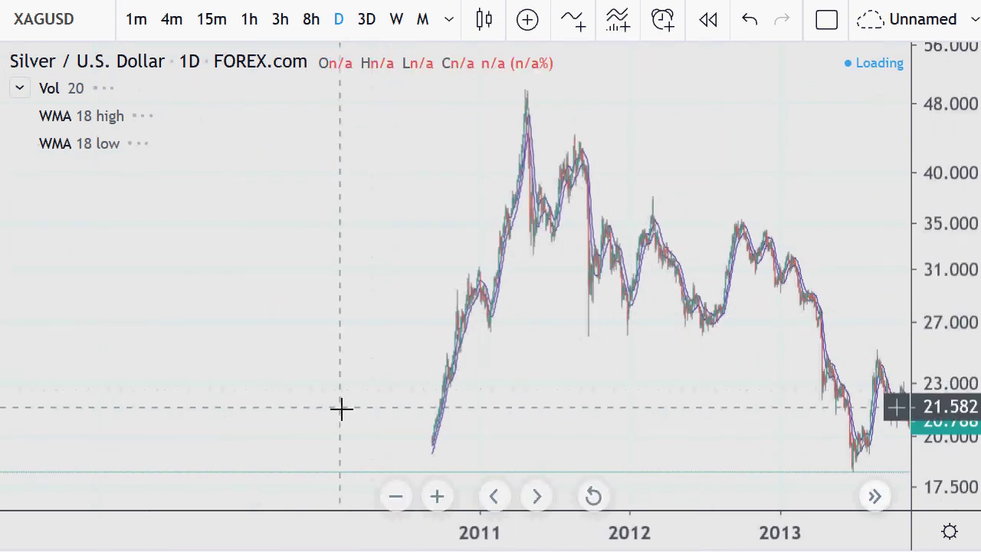
drag(325, 398, 761, 320)
scroll(743, 330, up, 10)
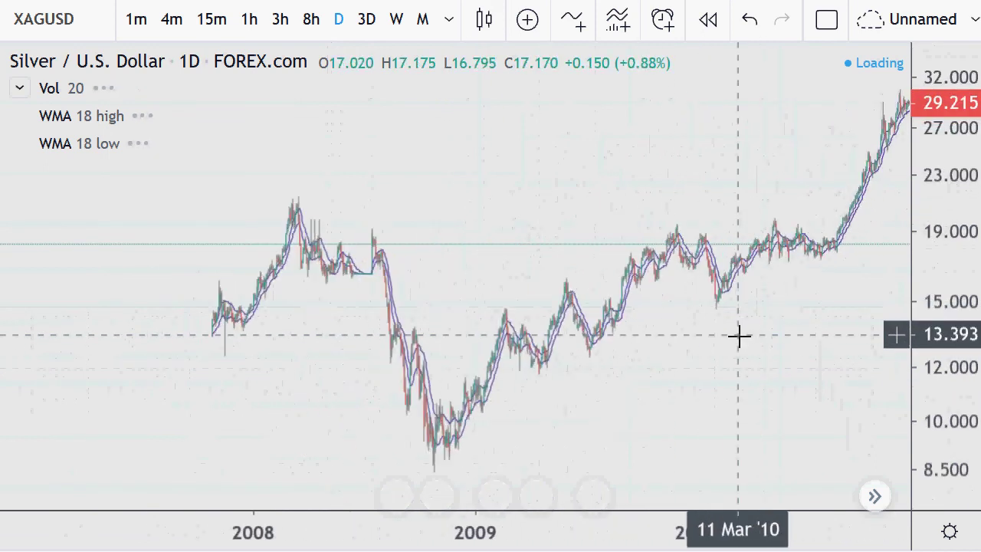
scroll(691, 317, up, 8)
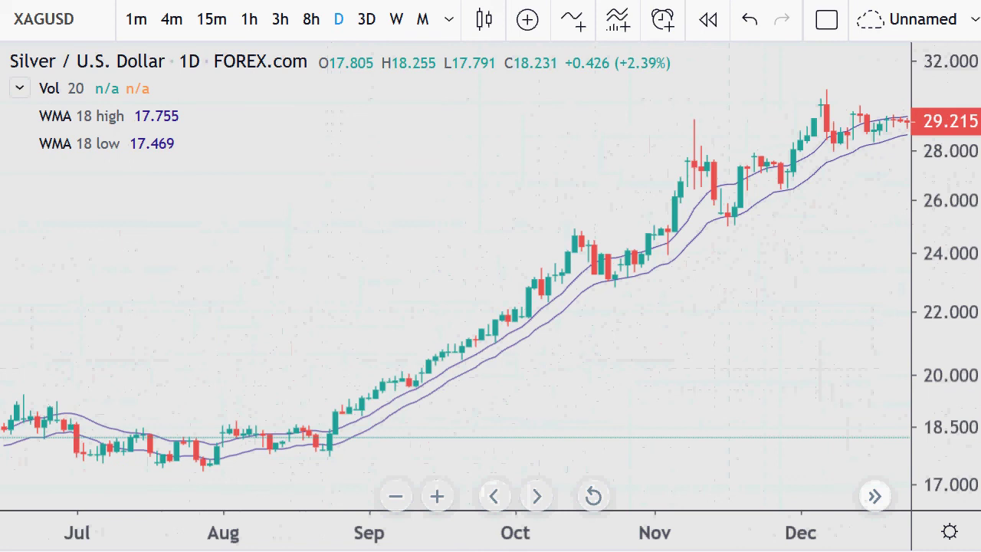
Draw five lines along the September–October 2010 rally and loop around the early-November candles
click(308, 429)
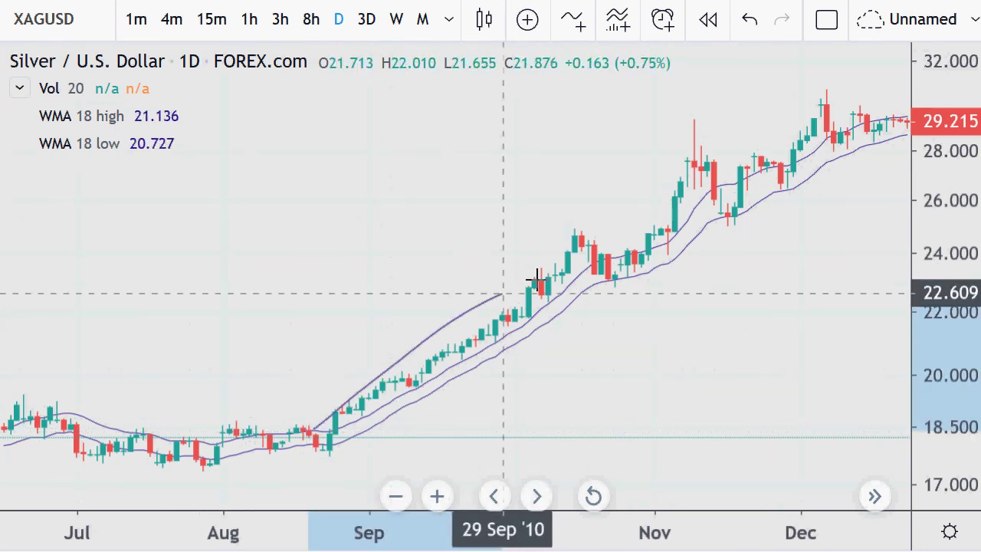
click(540, 273)
click(341, 439)
click(560, 287)
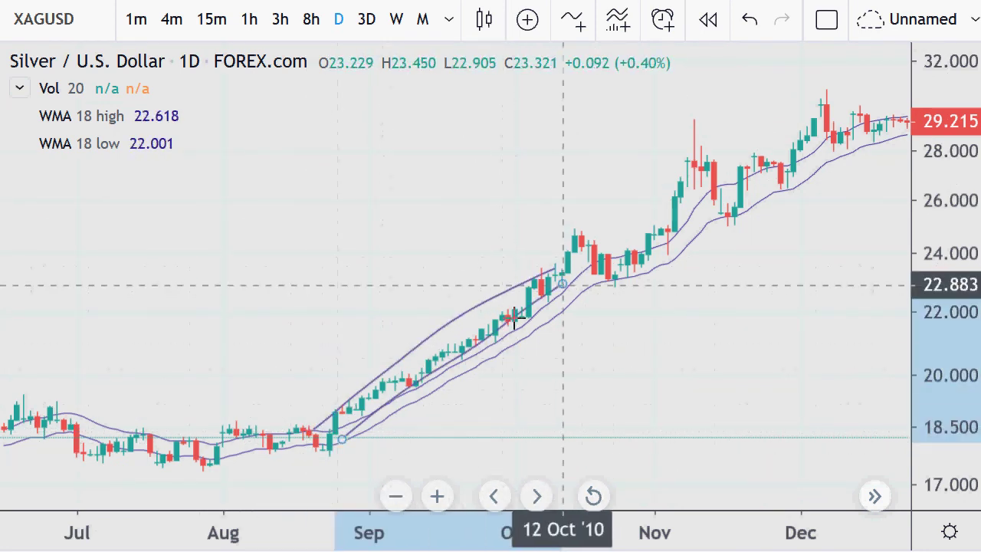
click(325, 436)
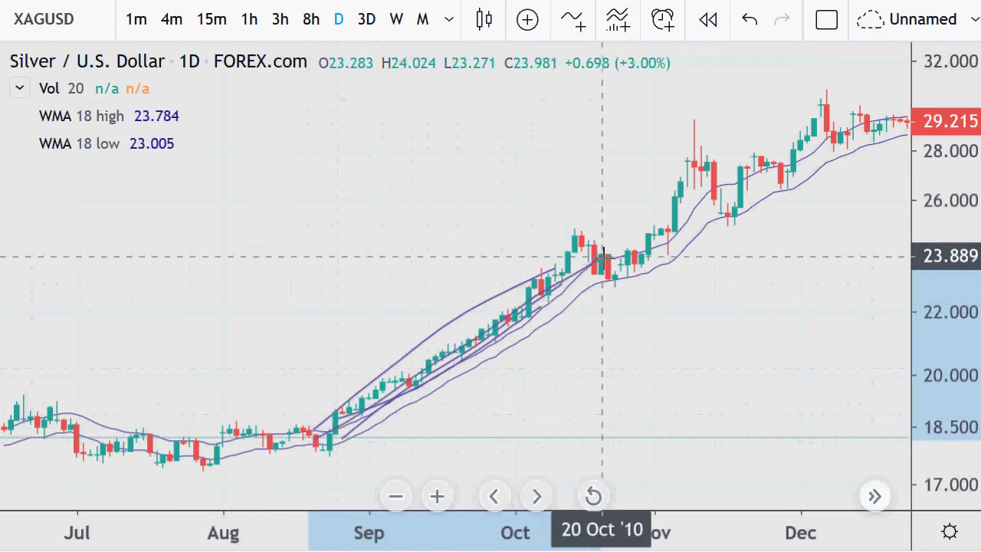
click(600, 256)
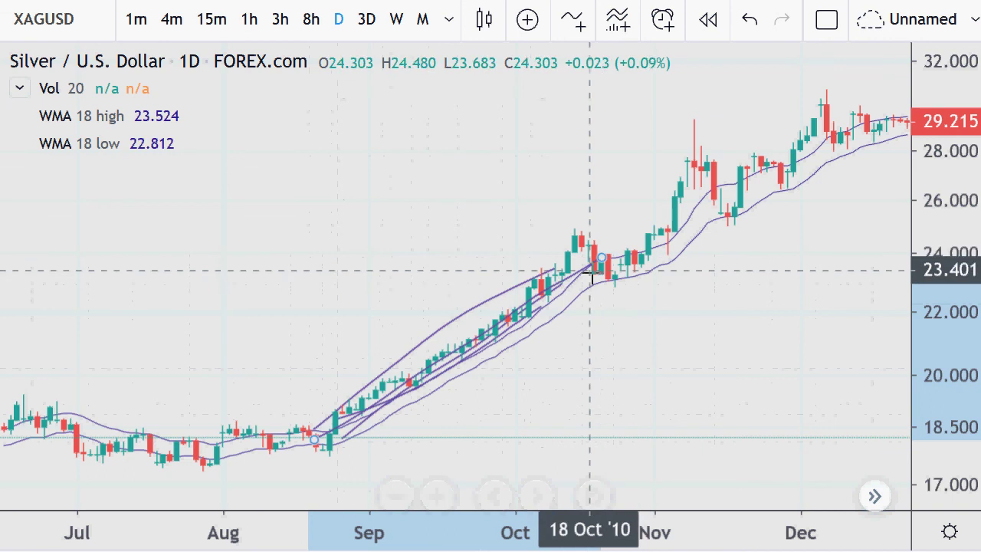
click(320, 422)
click(495, 322)
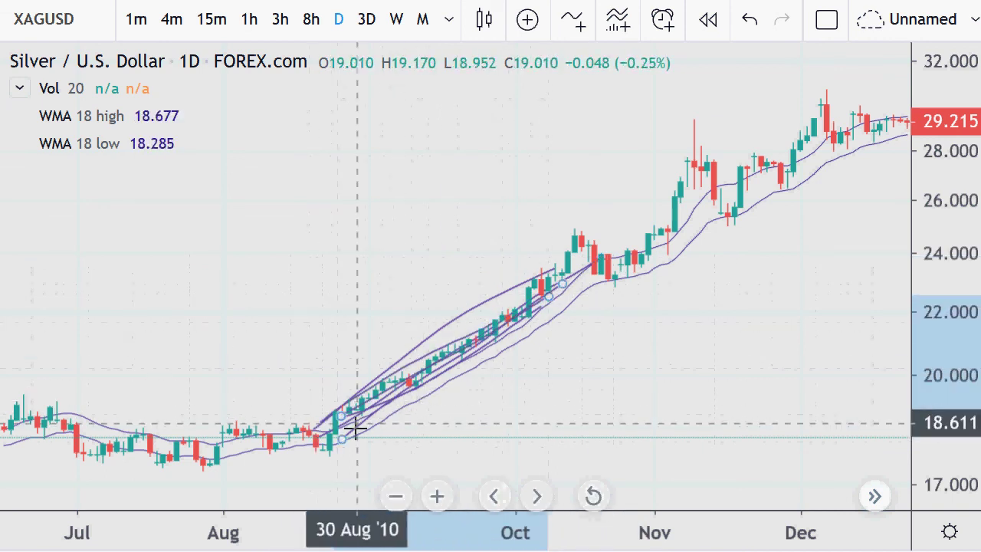
click(583, 326)
click(362, 424)
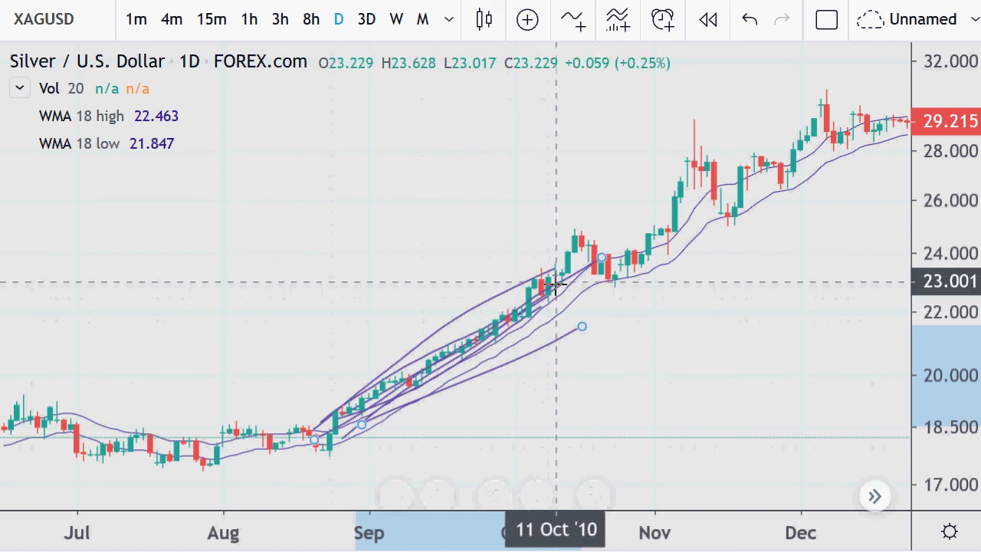
key(Escape)
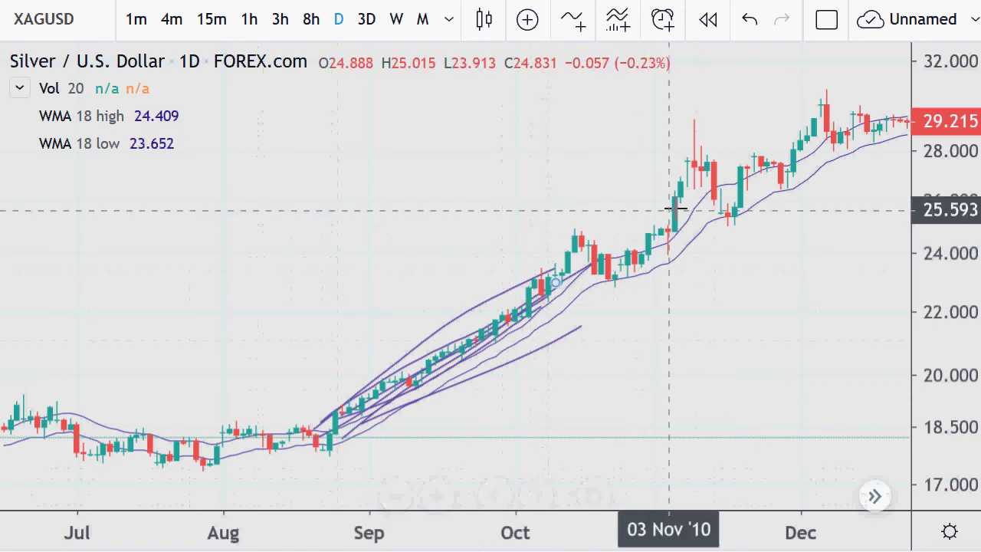
drag(677, 146, 755, 197)
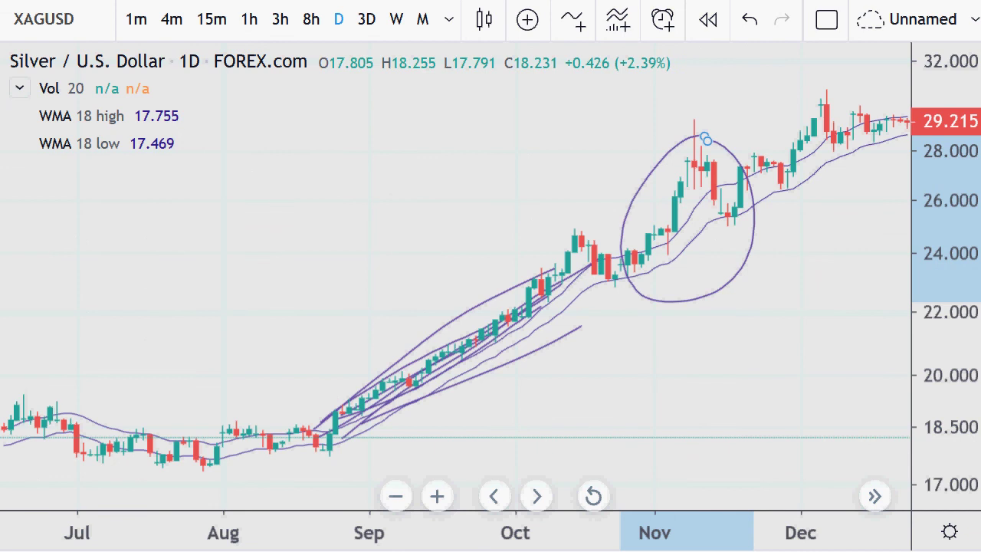
Move the chart forward into 2011 and zoom out to show February 2010 through August 2011
scroll(799, 284, right, 10)
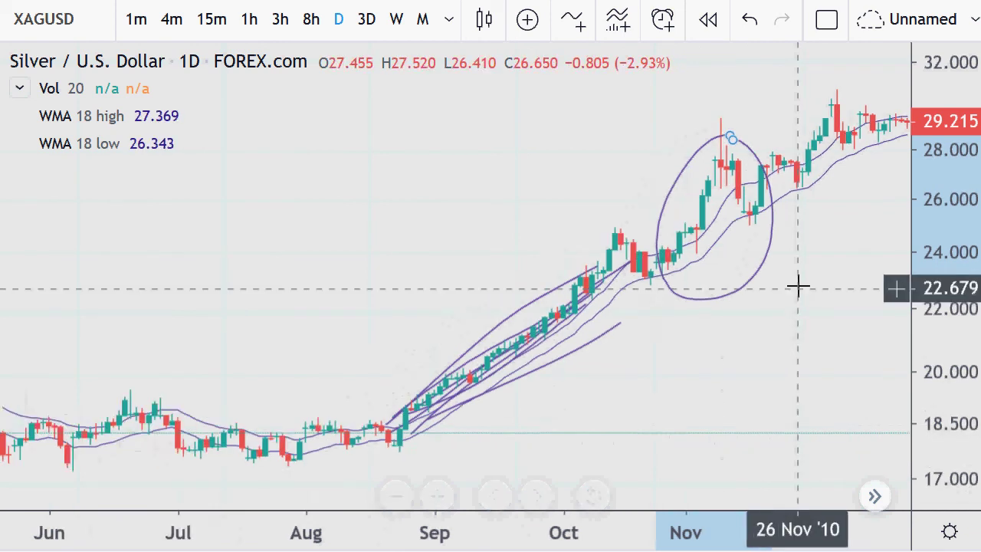
scroll(834, 236, down, 3)
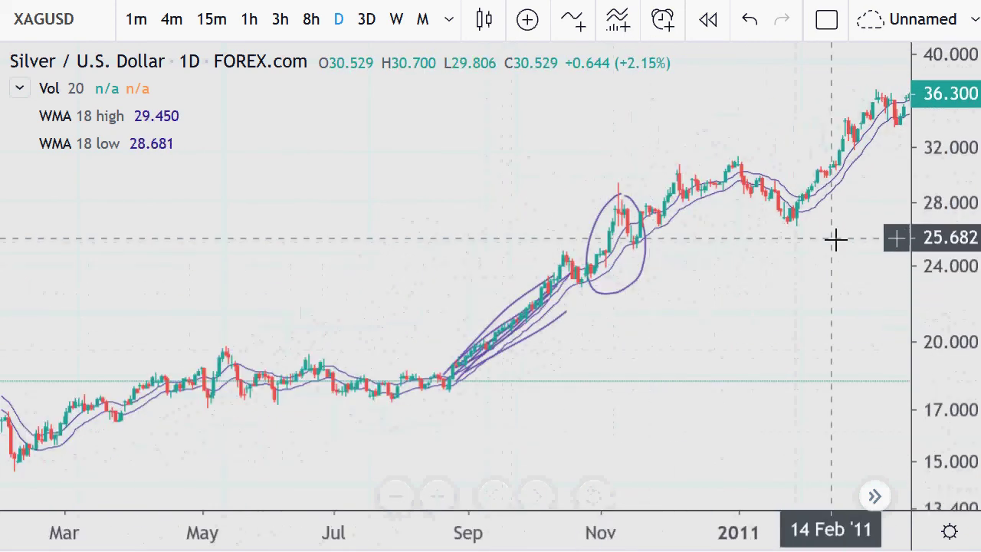
drag(833, 237, 560, 329)
scroll(588, 313, up, 5)
scroll(590, 311, right, 3)
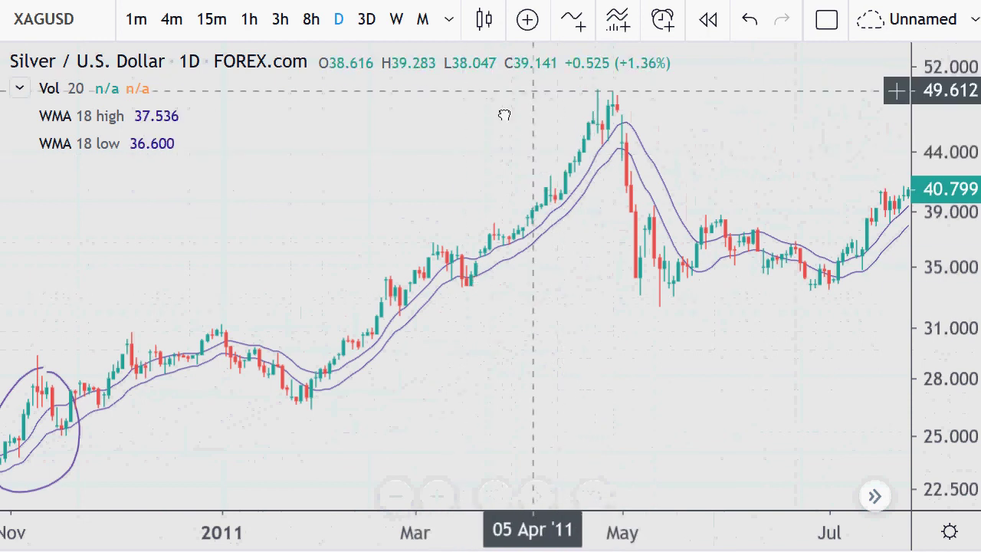
scroll(438, 256, right, 3)
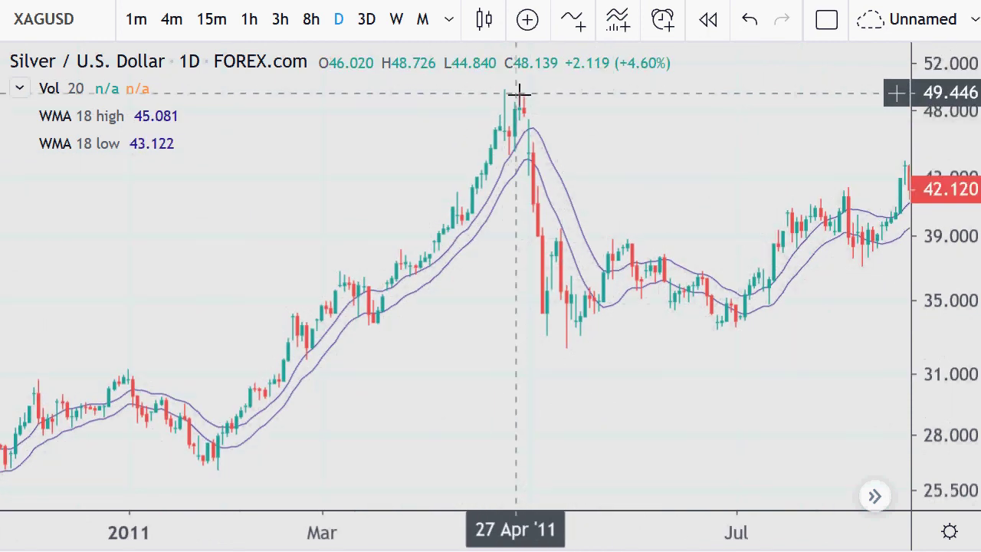
scroll(518, 92, down, 5)
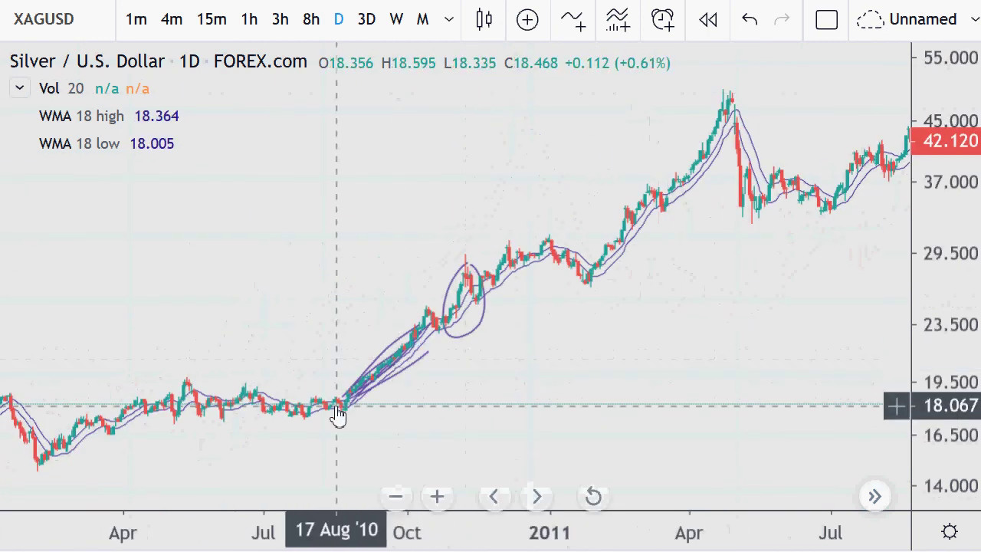